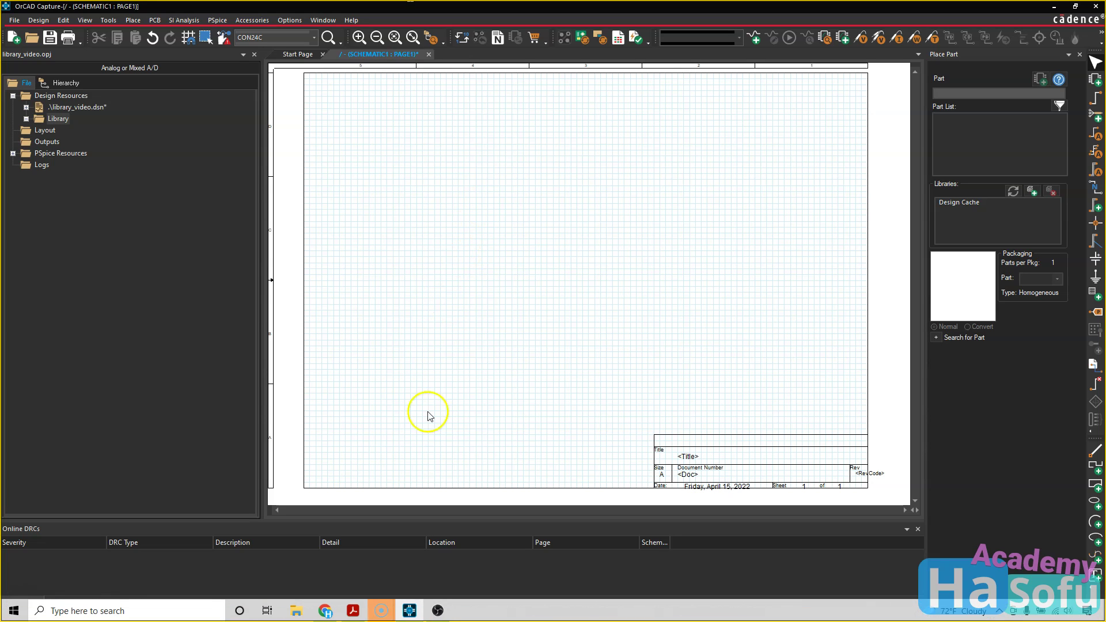
Sketch a red box outline over the schematic page with the screen pen
click(424, 582)
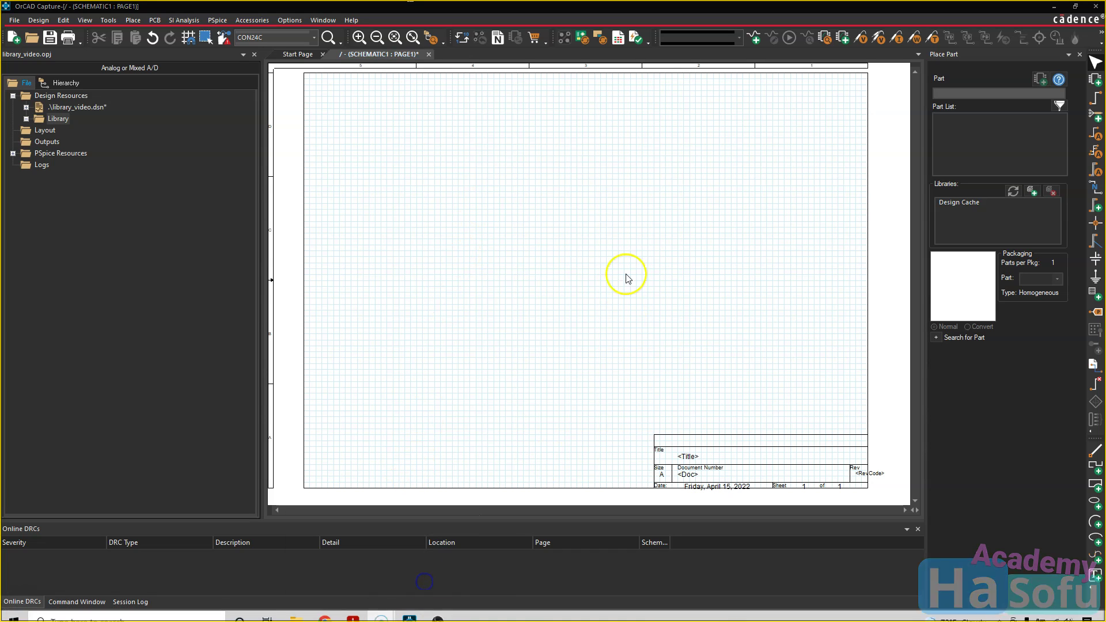
click(622, 217)
click(432, 171)
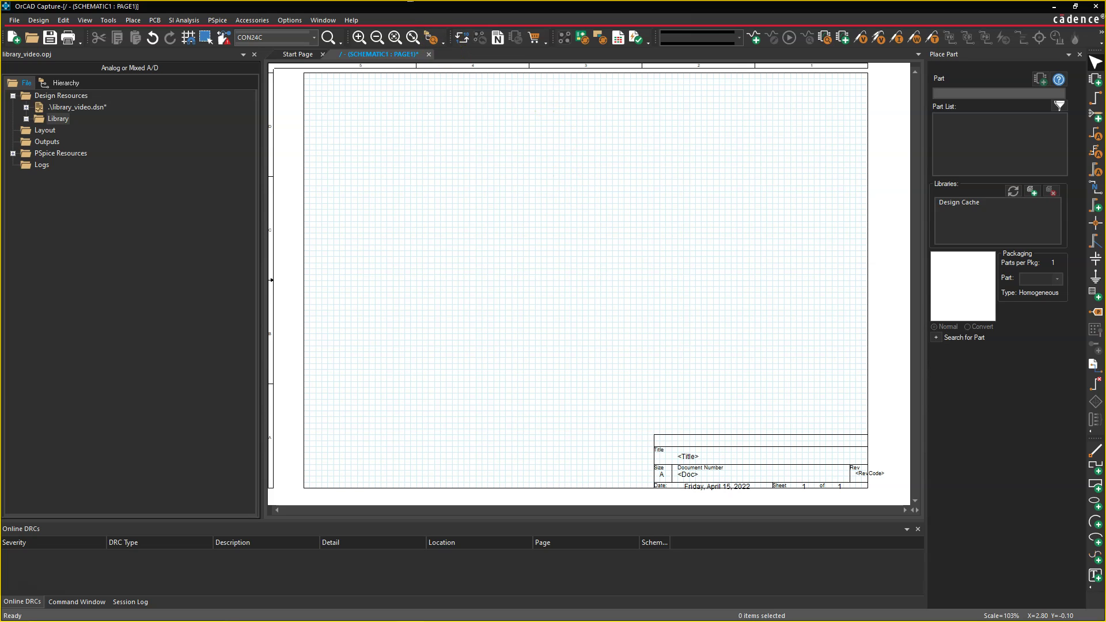
drag(390, 139, 419, 382)
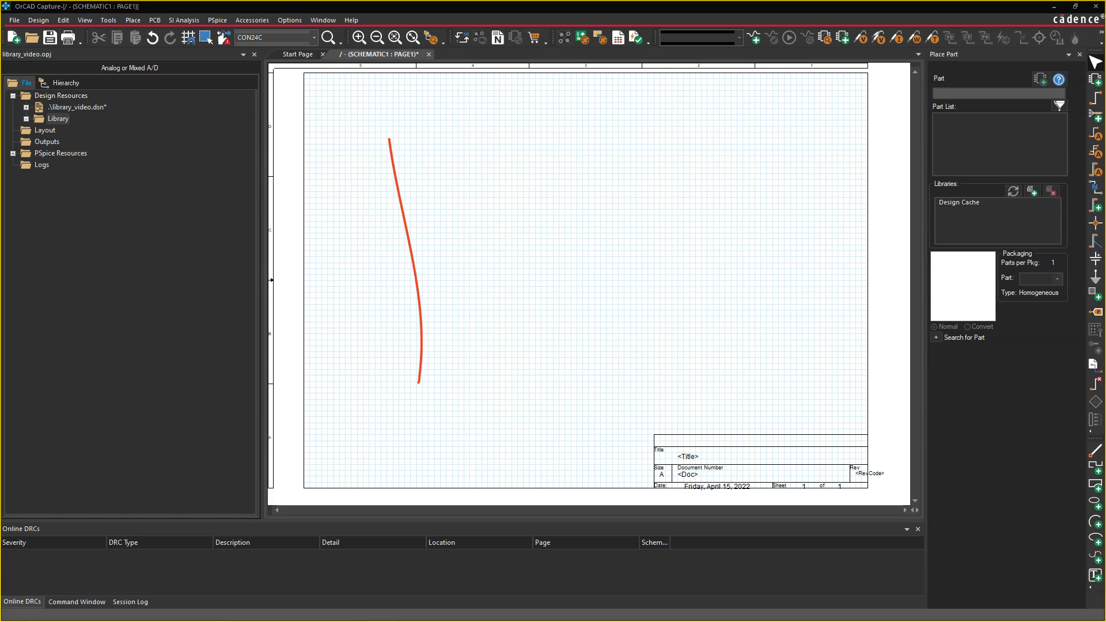
mouse_move(391, 138)
mouse_down()
mouse_move(693, 133)
mouse_move(695, 363)
mouse_move(428, 383)
mouse_up()
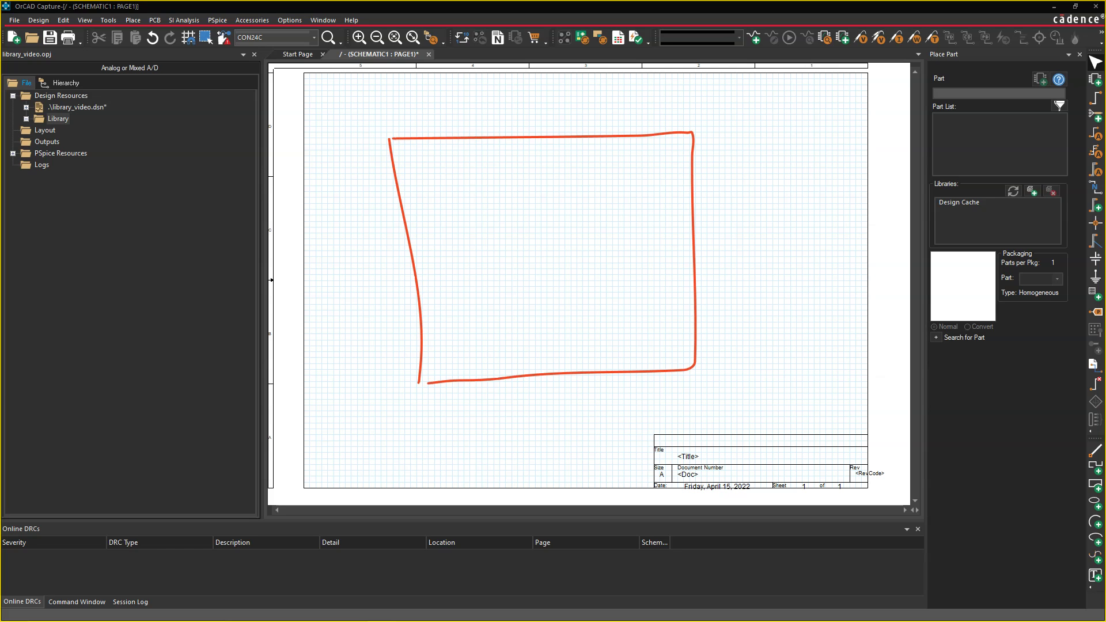
Draw an arc, a zigzag, symbol strokes and a looped symbol in the box
drag(780, 97, 548, 231)
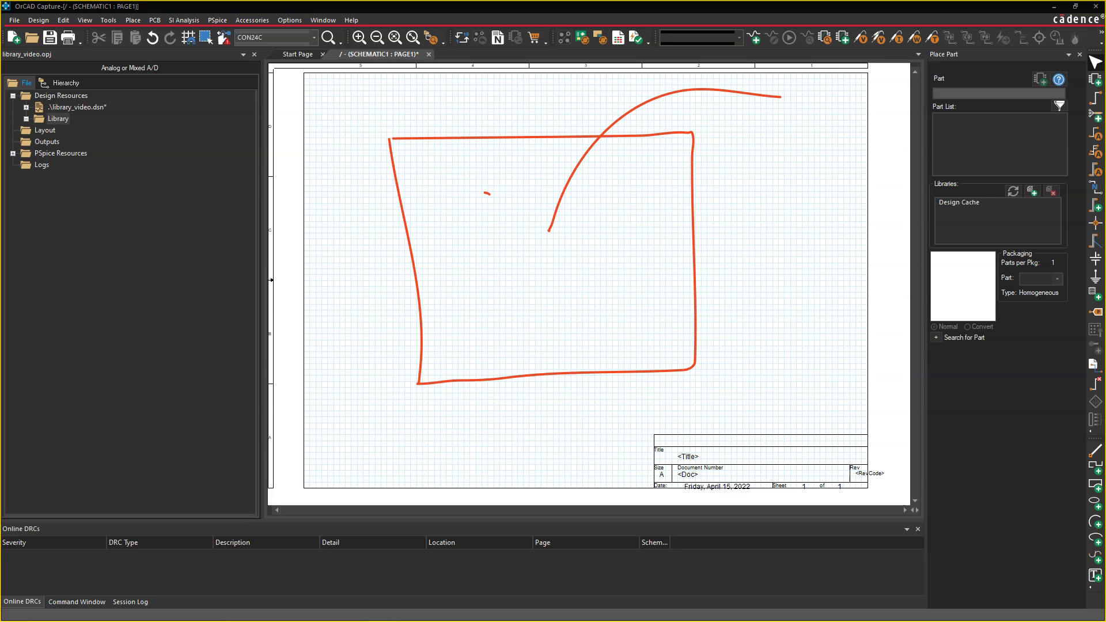
mouse_move(490, 194)
mouse_down()
mouse_move(525, 229)
mouse_move(513, 250)
mouse_move(526, 272)
mouse_move(568, 281)
mouse_up()
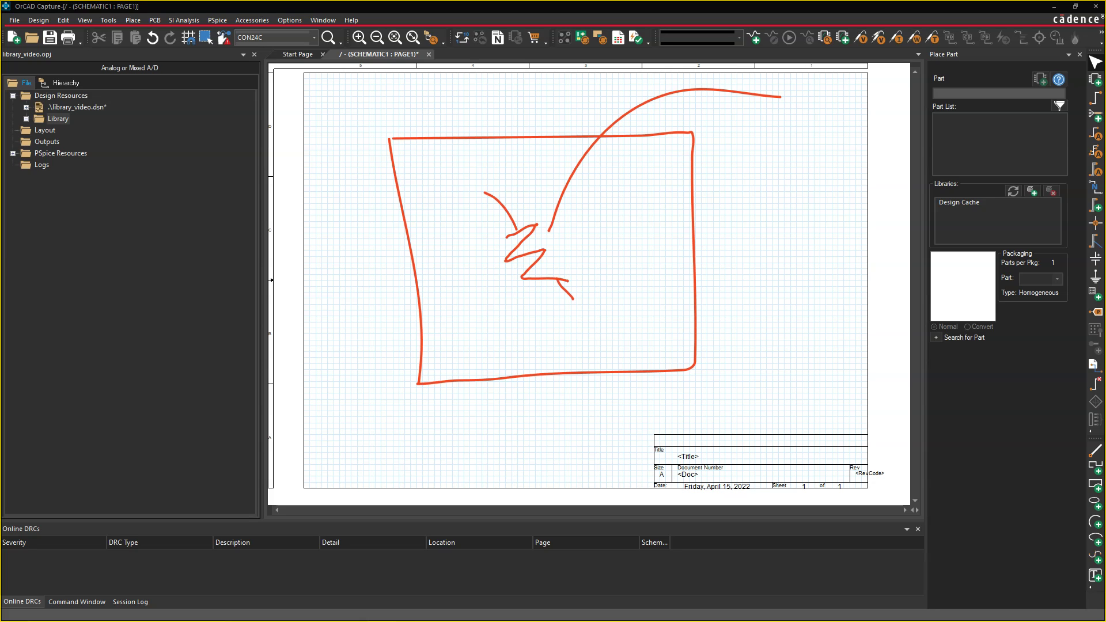
drag(612, 204, 627, 238)
drag(598, 268, 653, 230)
mouse_move(610, 283)
mouse_down()
mouse_move(631, 268)
mouse_move(670, 272)
mouse_up()
drag(659, 276, 674, 341)
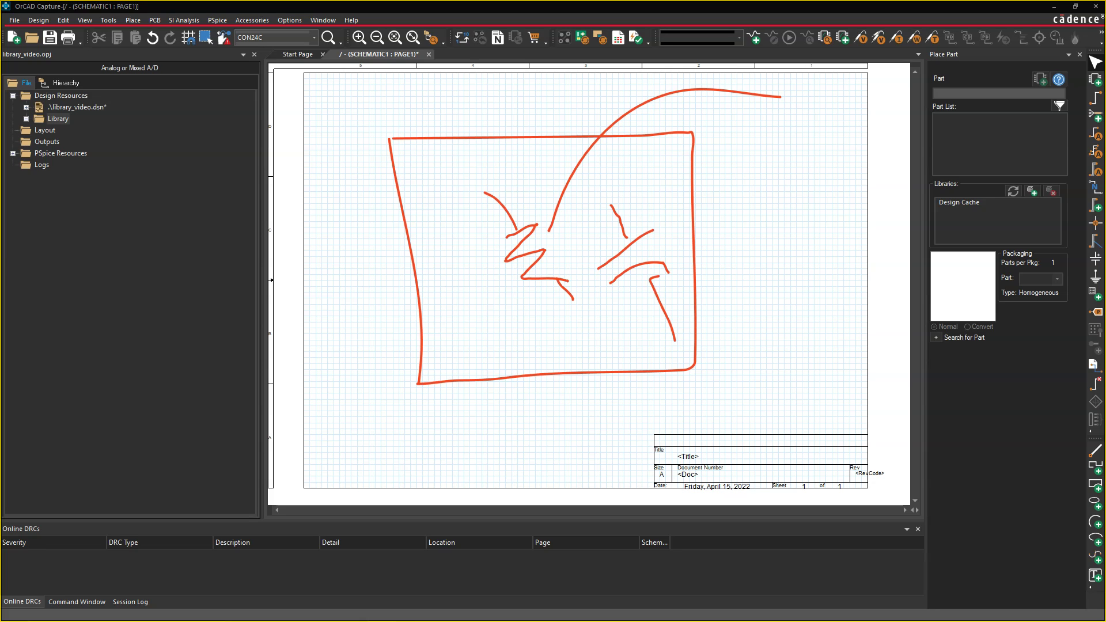
mouse_move(433, 232)
mouse_down()
mouse_move(487, 277)
mouse_move(478, 333)
mouse_up()
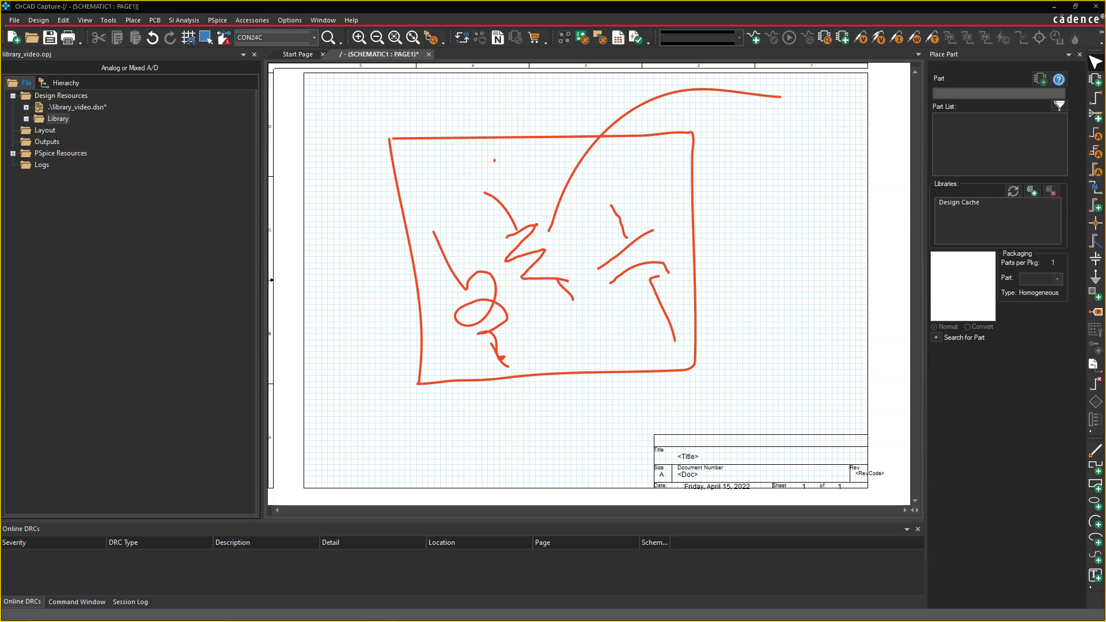
Handwrite 'MY LIB' across the top of the red box
mouse_move(492, 161)
mouse_down()
mouse_move(521, 148)
mouse_move(534, 163)
mouse_up()
mouse_move(544, 151)
mouse_down()
mouse_move(575, 140)
mouse_move(582, 173)
mouse_move(677, 171)
mouse_up()
mouse_move(675, 144)
mouse_down()
mouse_move(683, 156)
mouse_move(648, 181)
mouse_up()
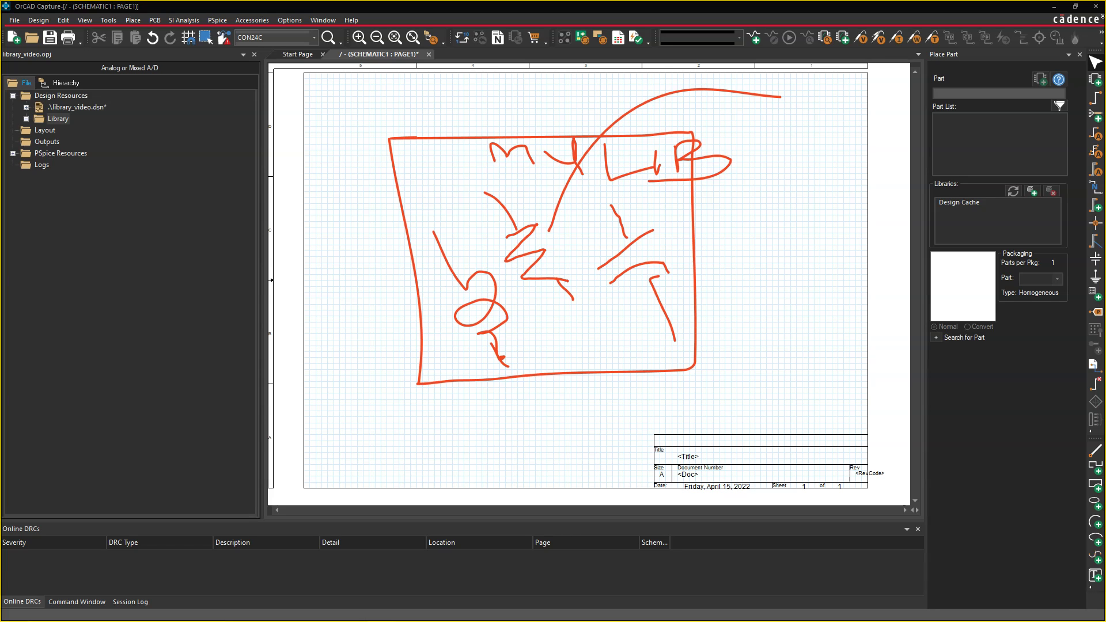
Handwrite 'OLB' below the box and add a stroke at its lower-left corner
mouse_move(473, 406)
mouse_down()
mouse_move(501, 461)
mouse_move(464, 412)
mouse_up()
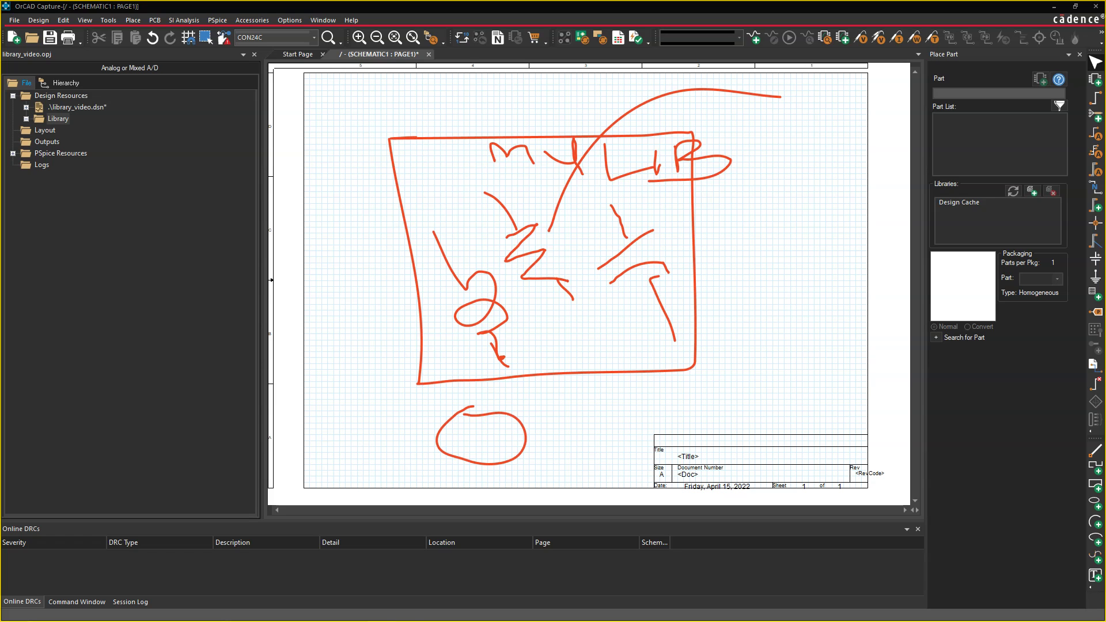
mouse_move(536, 409)
mouse_down()
mouse_move(544, 438)
mouse_move(596, 454)
mouse_up()
mouse_move(597, 419)
mouse_down()
mouse_move(635, 428)
mouse_move(599, 441)
mouse_up()
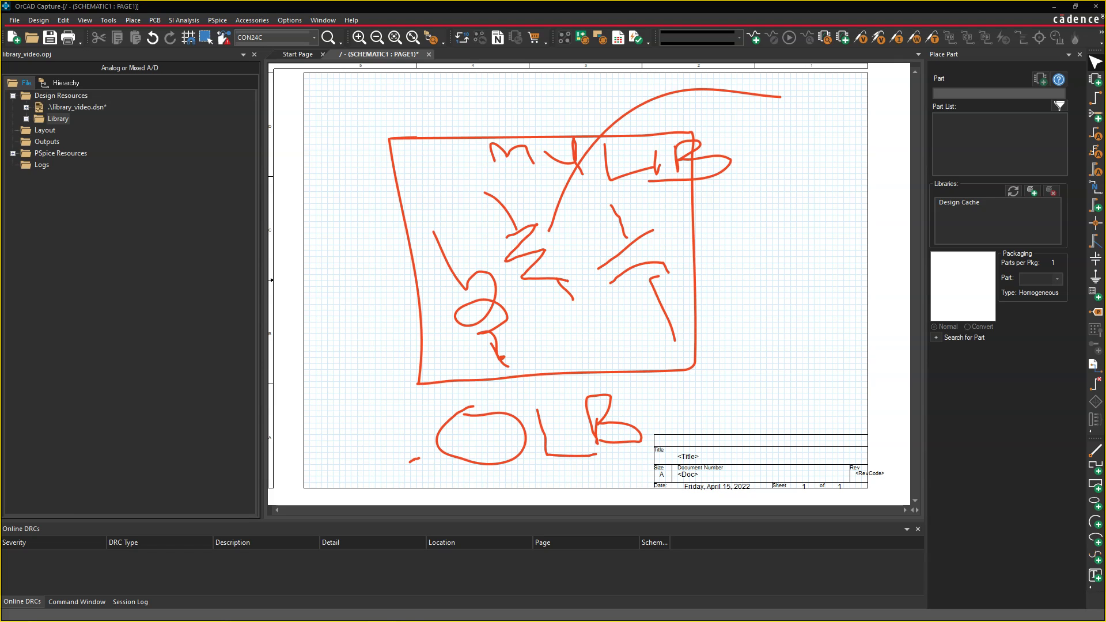
drag(393, 398, 423, 370)
Write 'Lib' beside the box, then erase all red sketch annotations
drag(707, 345, 742, 374)
mouse_move(747, 314)
mouse_down()
mouse_move(786, 343)
mouse_move(745, 380)
mouse_up()
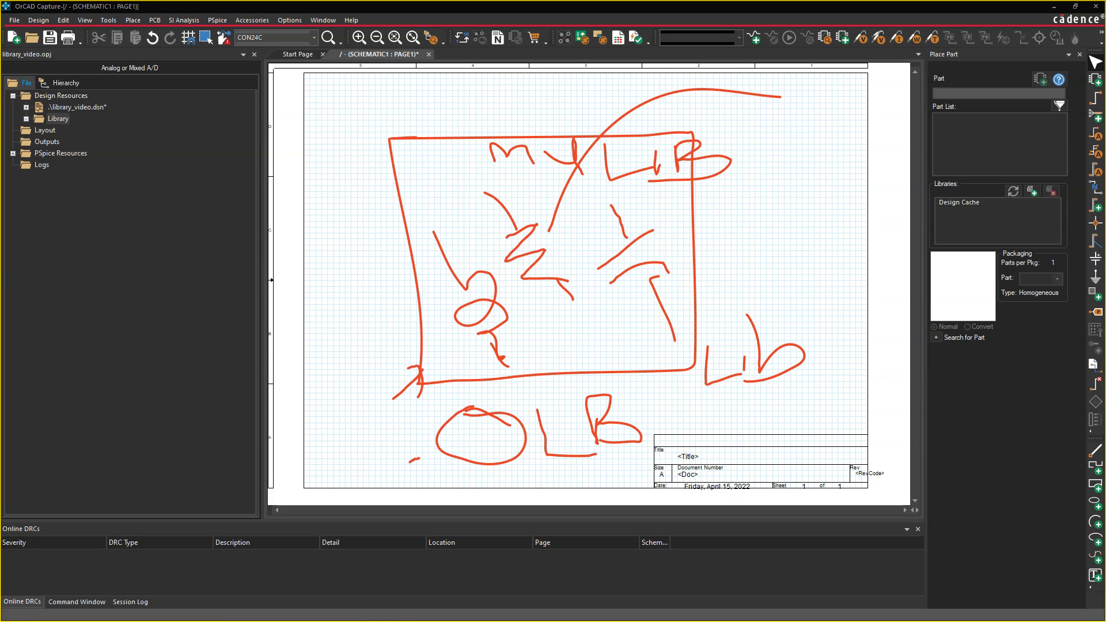
key(Escape)
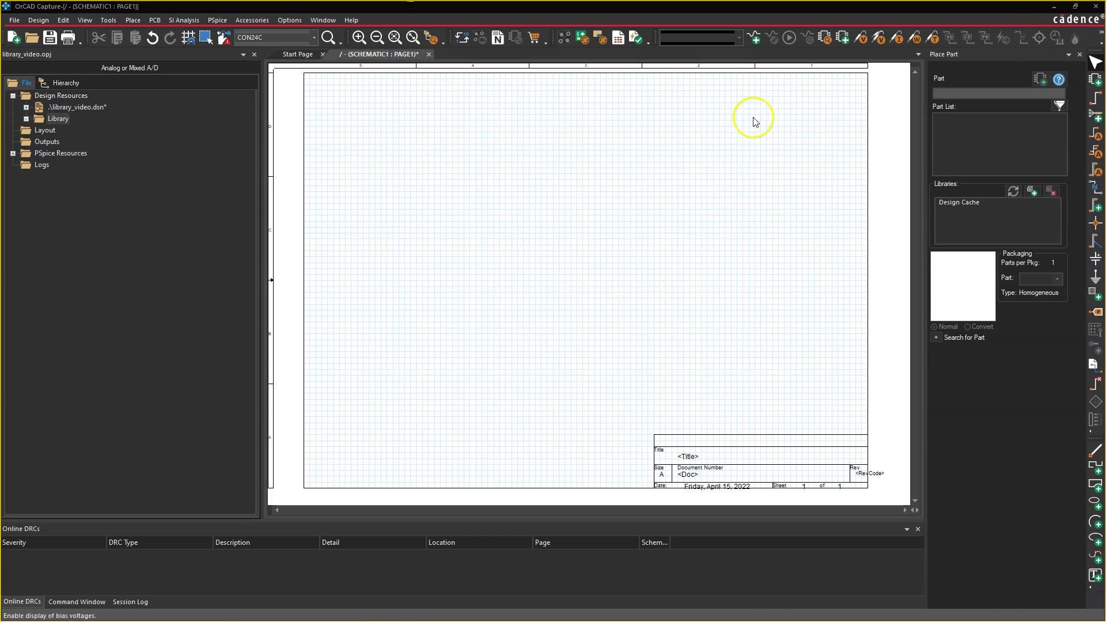
click(50, 117)
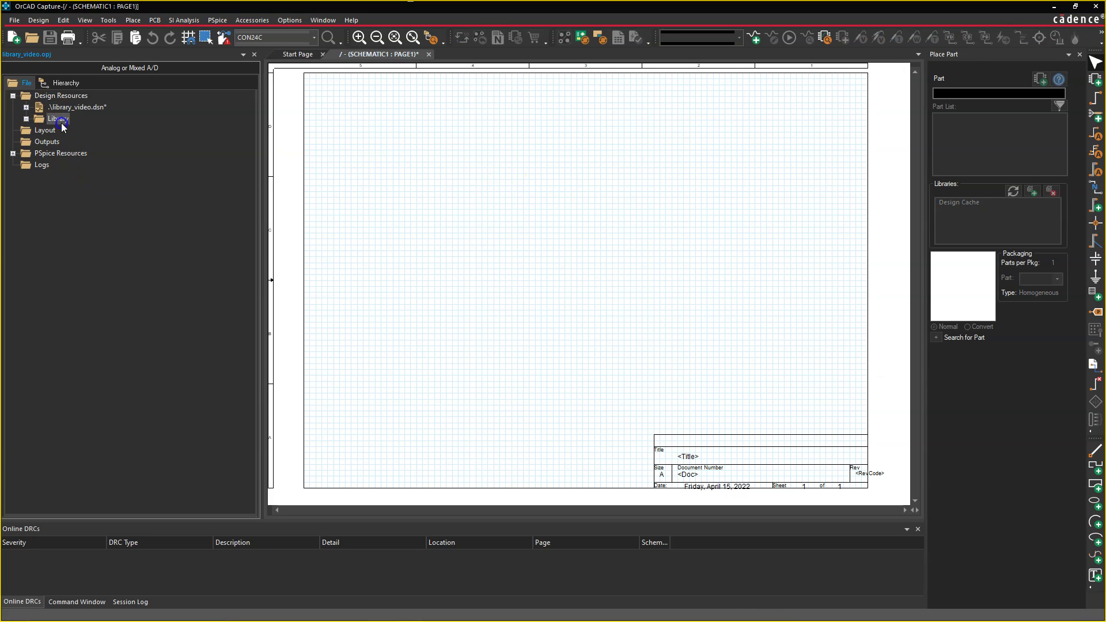
right_click(63, 121)
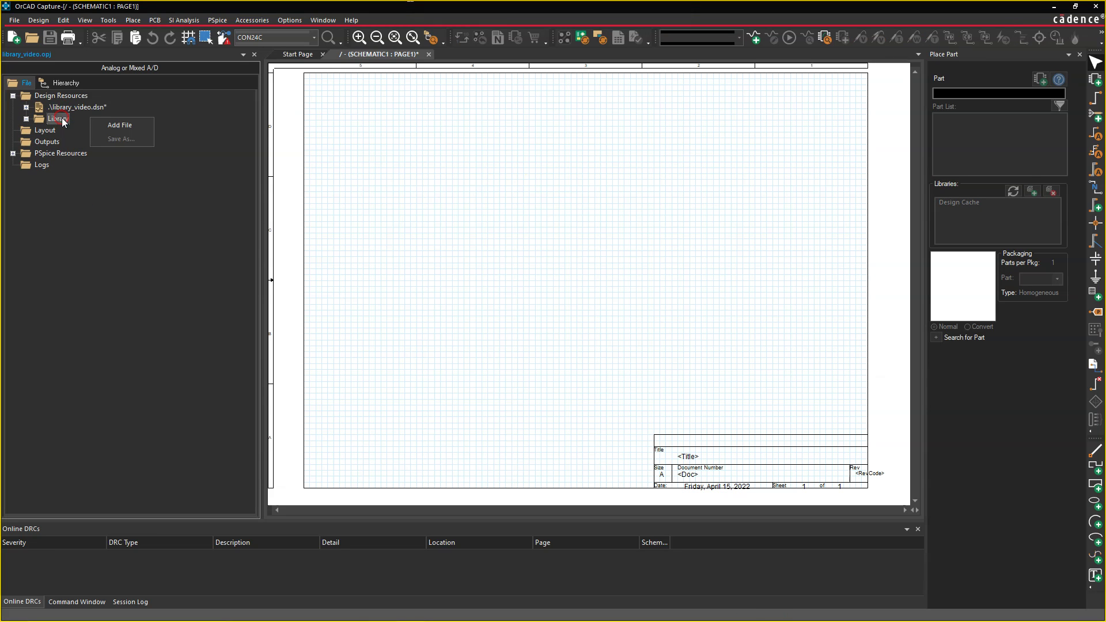
click(122, 124)
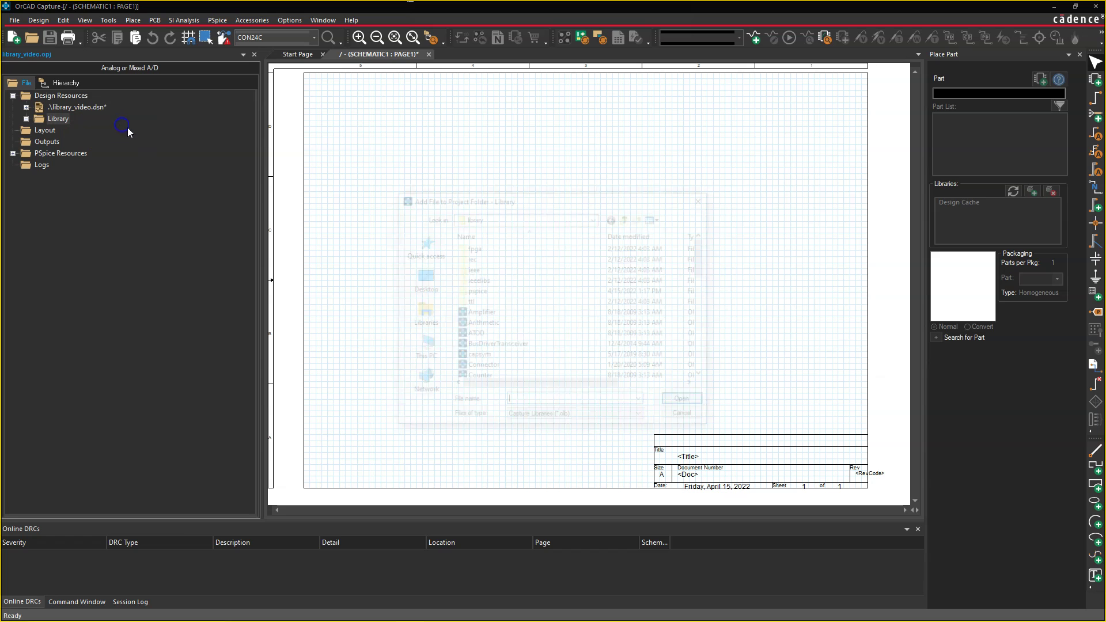
scroll(518, 317, down, 3)
scroll(532, 321, down, 3)
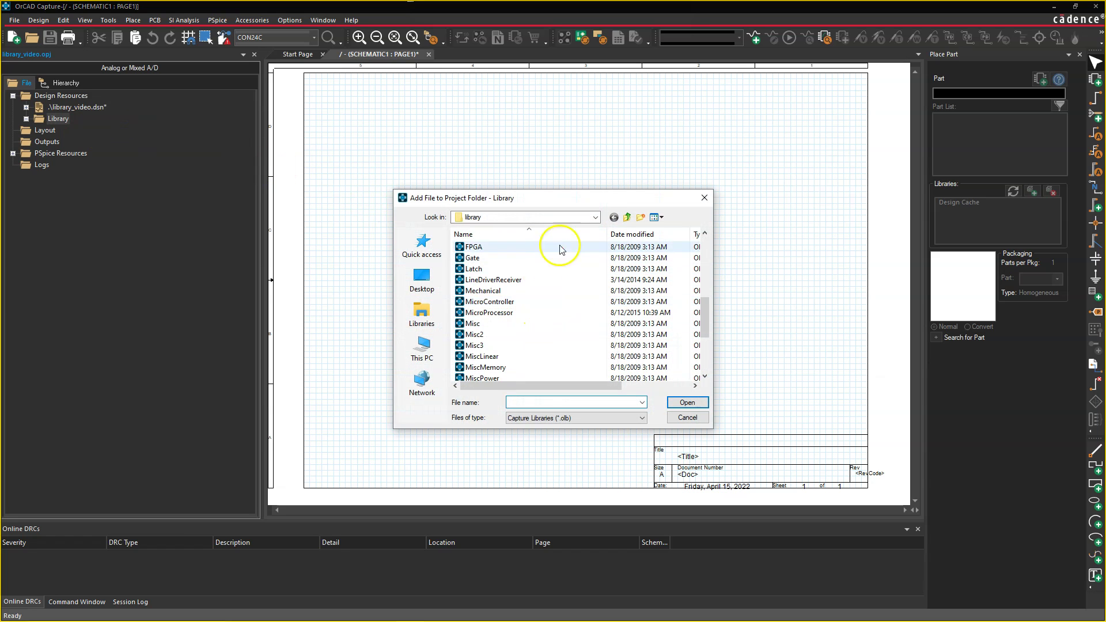
click(595, 217)
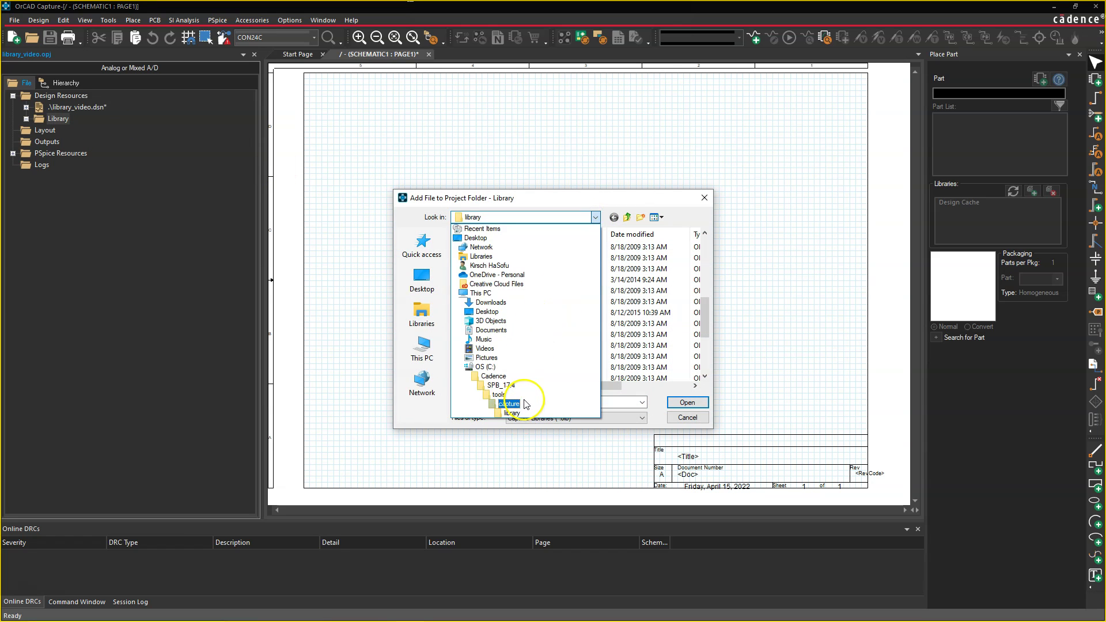
click(591, 217)
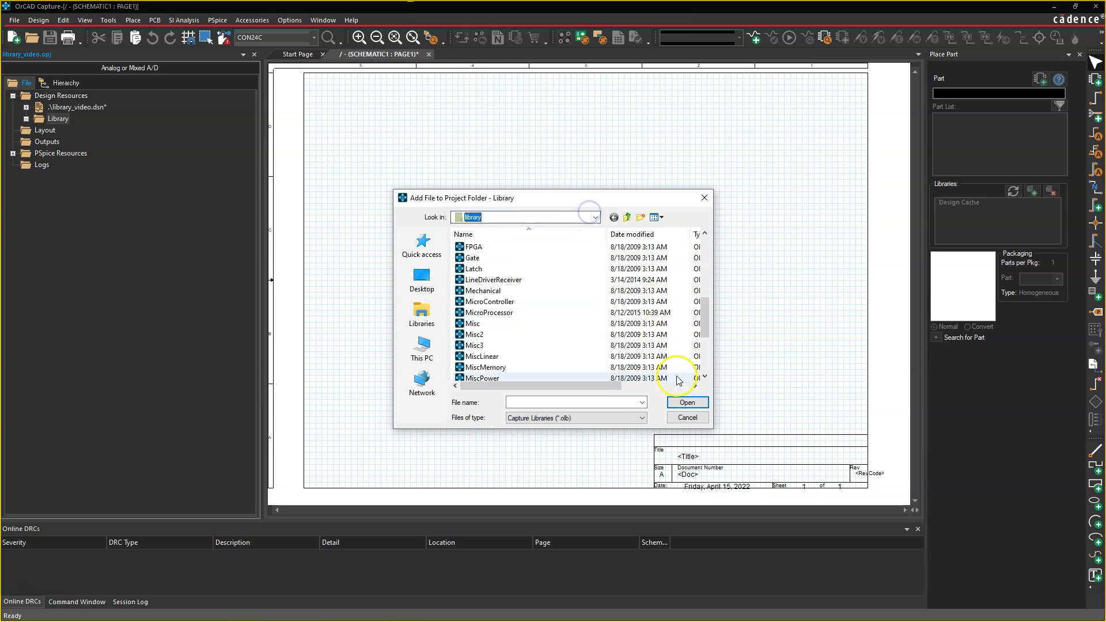
click(685, 418)
click(510, 198)
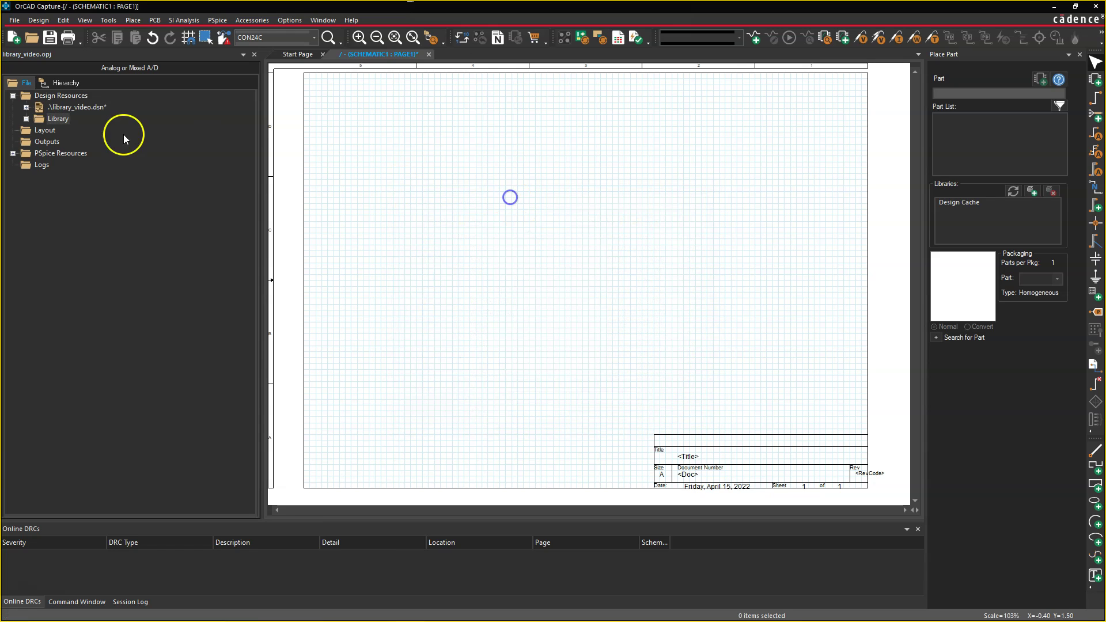
Create a new empty part library from the File > New menu
click(55, 108)
click(14, 20)
mouse_move(84, 38)
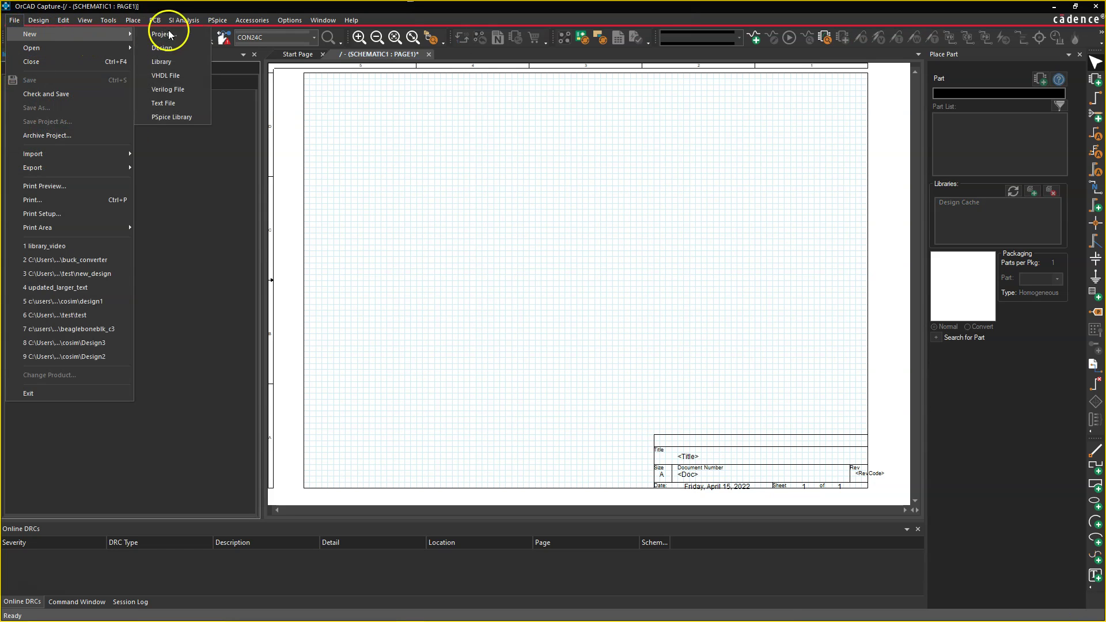
click(173, 56)
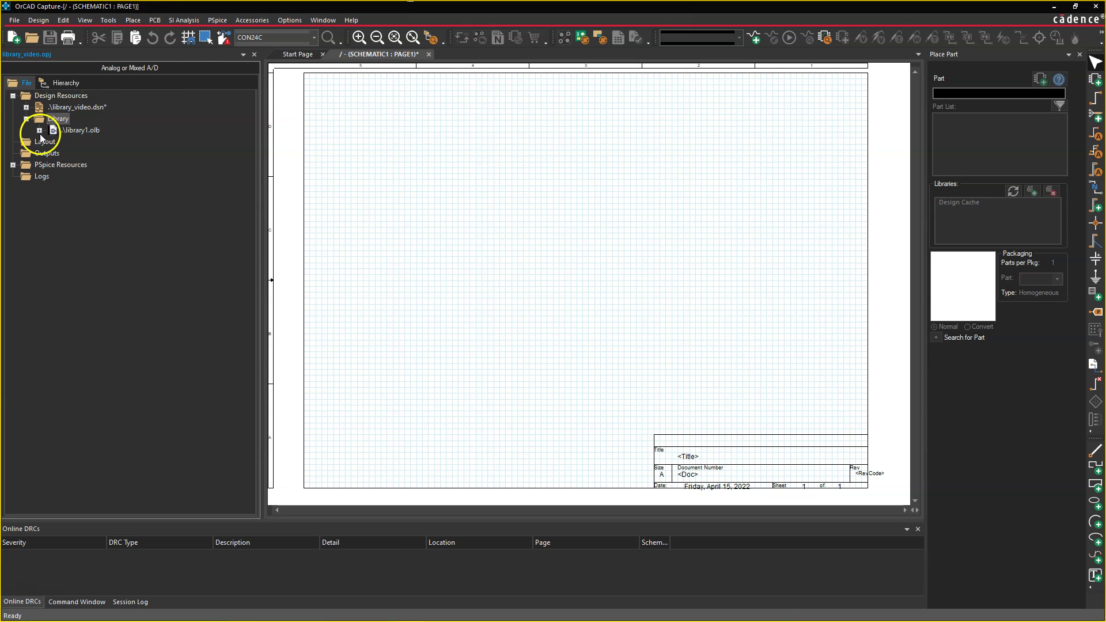
Save library1.olb as MYLIBRARY1 and expand it to show the Library Cache
click(80, 131)
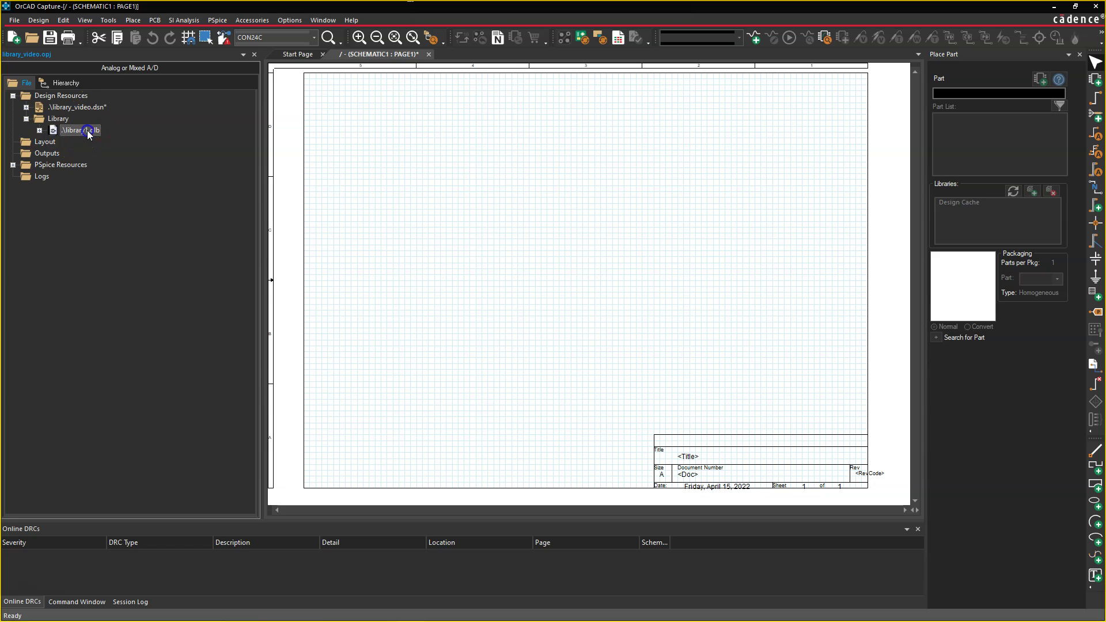
right_click(87, 132)
click(147, 180)
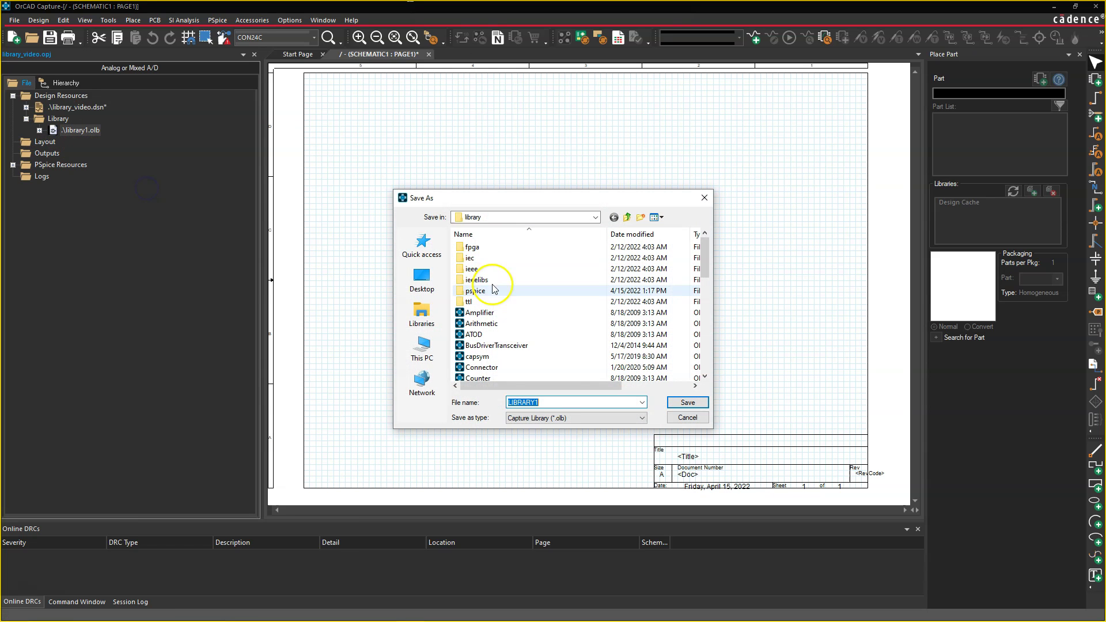
text(MYLI)
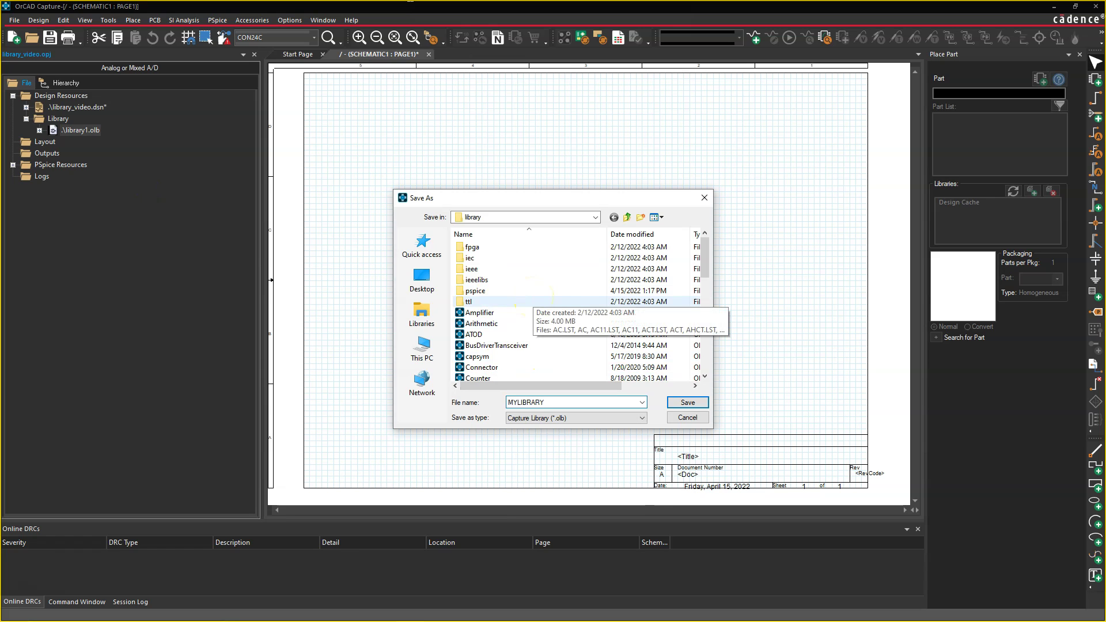
key(Return)
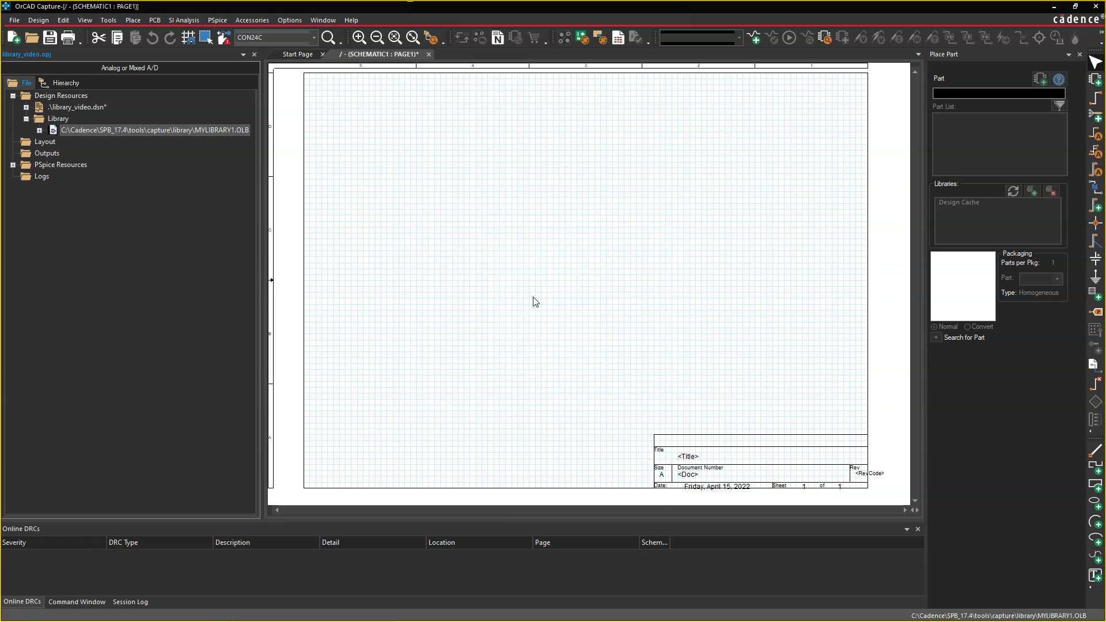
click(39, 131)
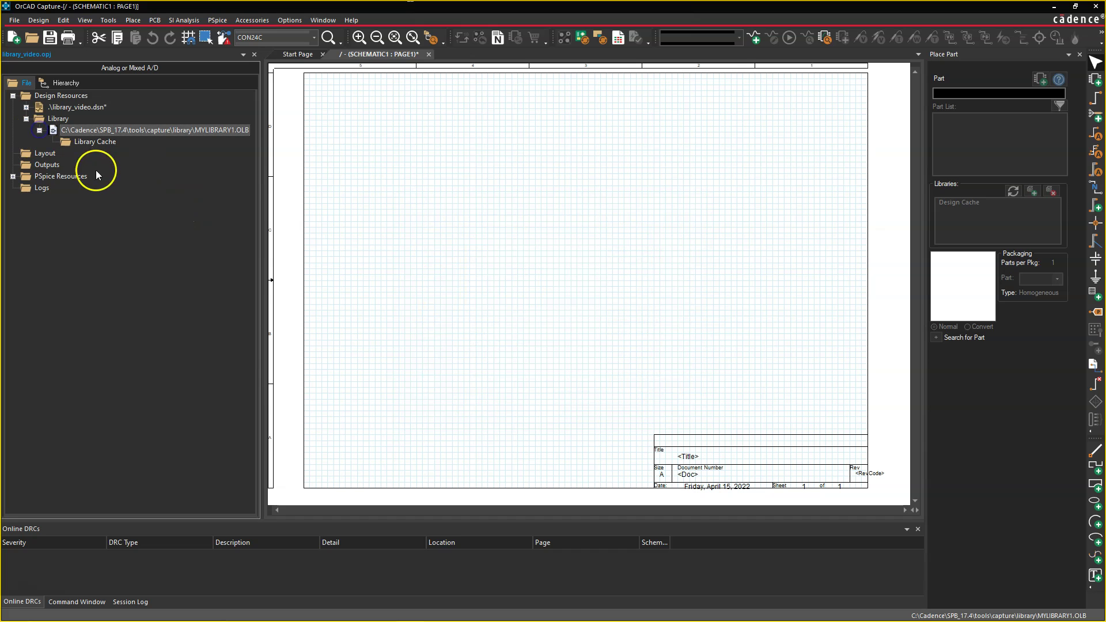
Create part RESISTOR_EXAMPLE in MYLIBRARY1.OLB with prefix R and PCB footprint R1210
right_click(89, 134)
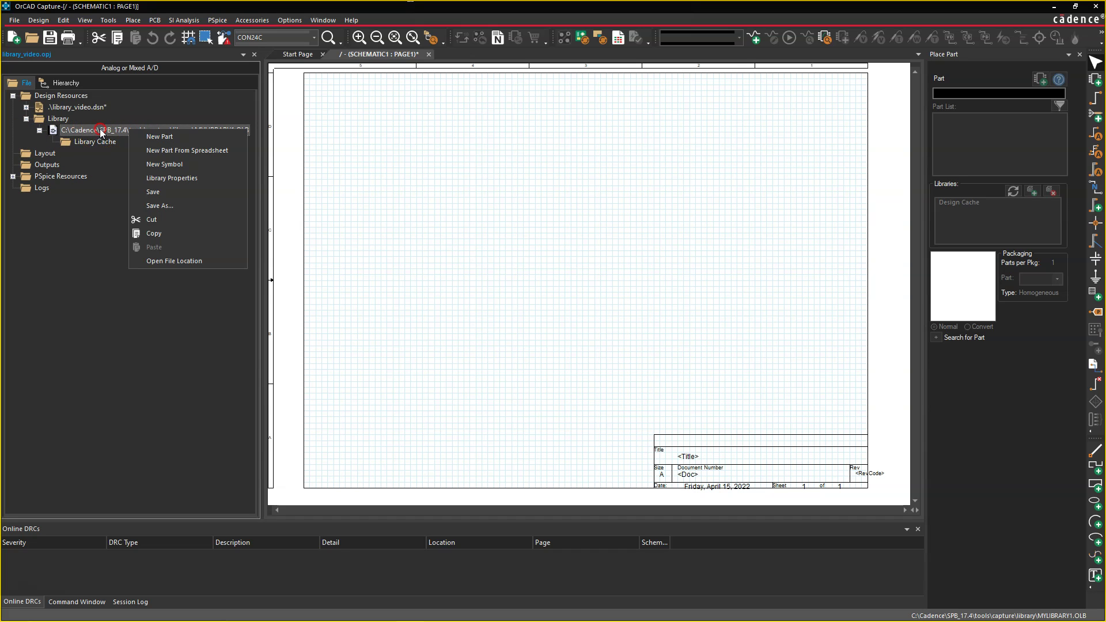
click(172, 137)
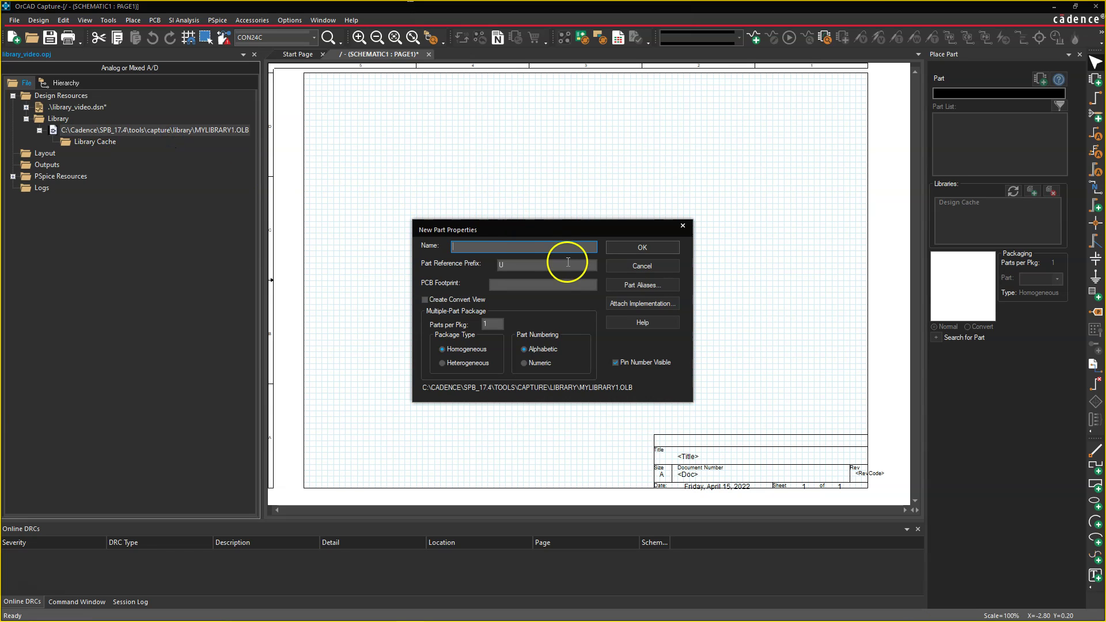
text(RESISTOR_EXAMPLE)
key(Tab)
text(R)
key(Tab)
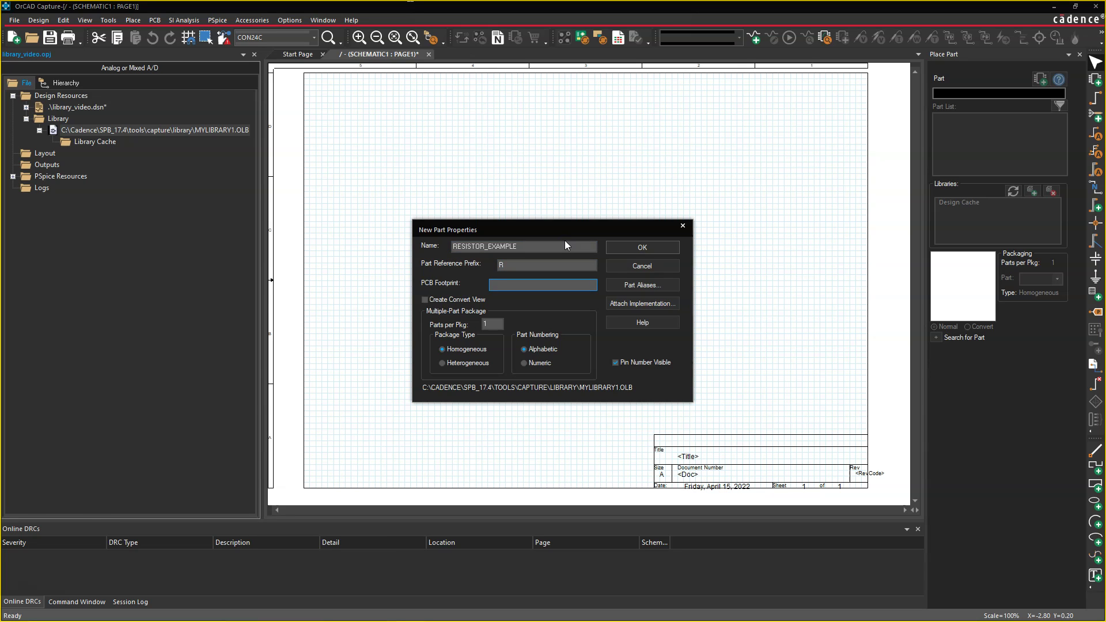
text(R1)
key(BackSpace)
key(BackSpace)
text(10)
key(Tab)
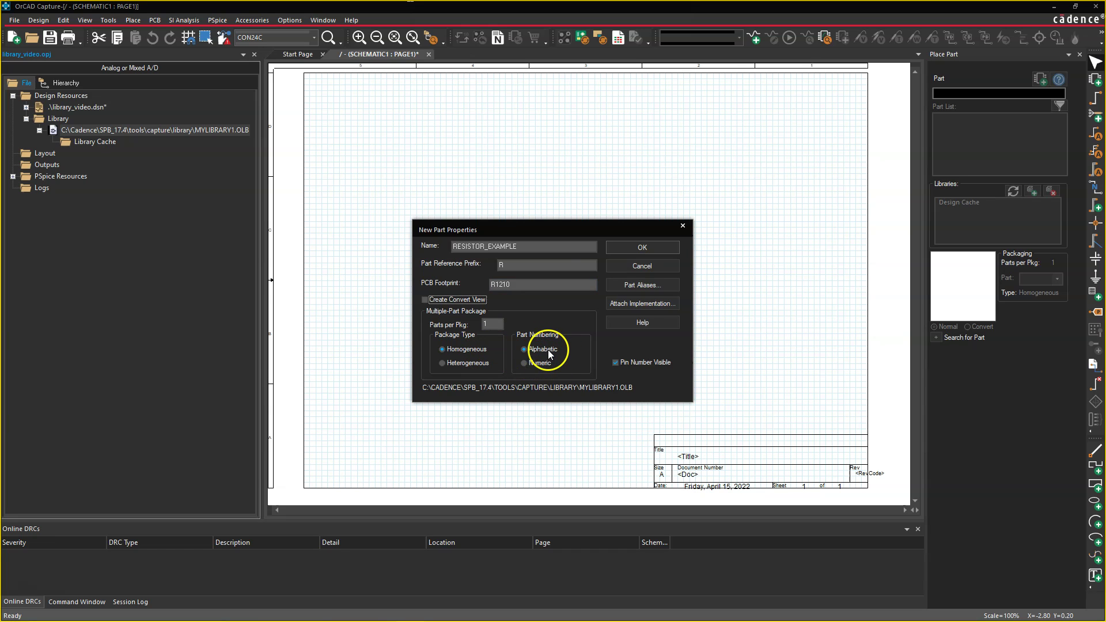
click(630, 249)
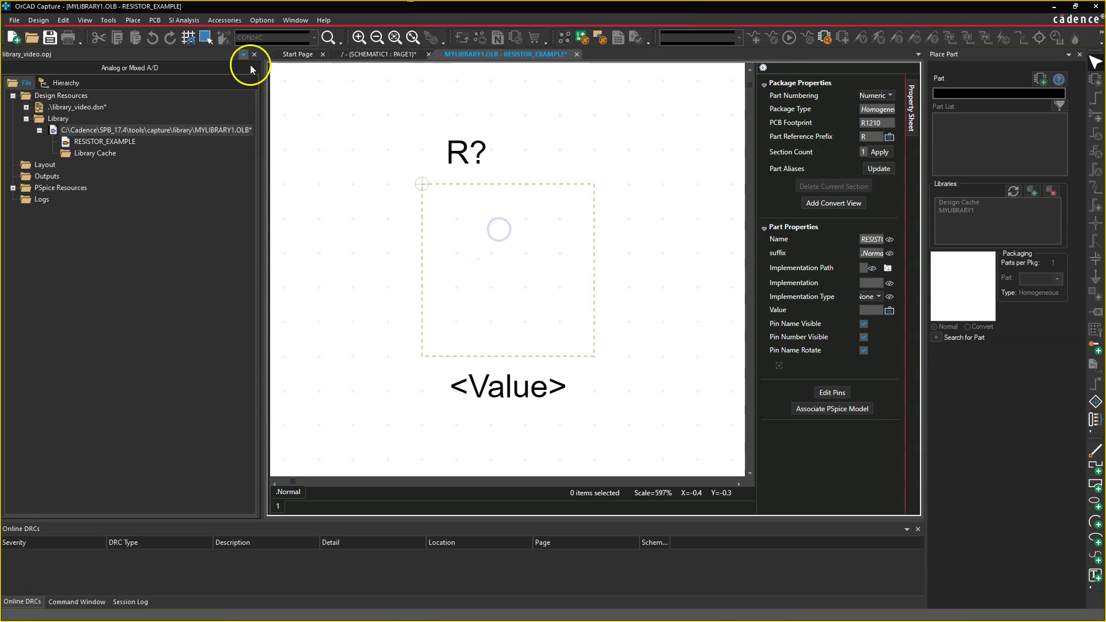
Add the existing Discrete library file to the project's Library folder
click(134, 21)
click(449, 144)
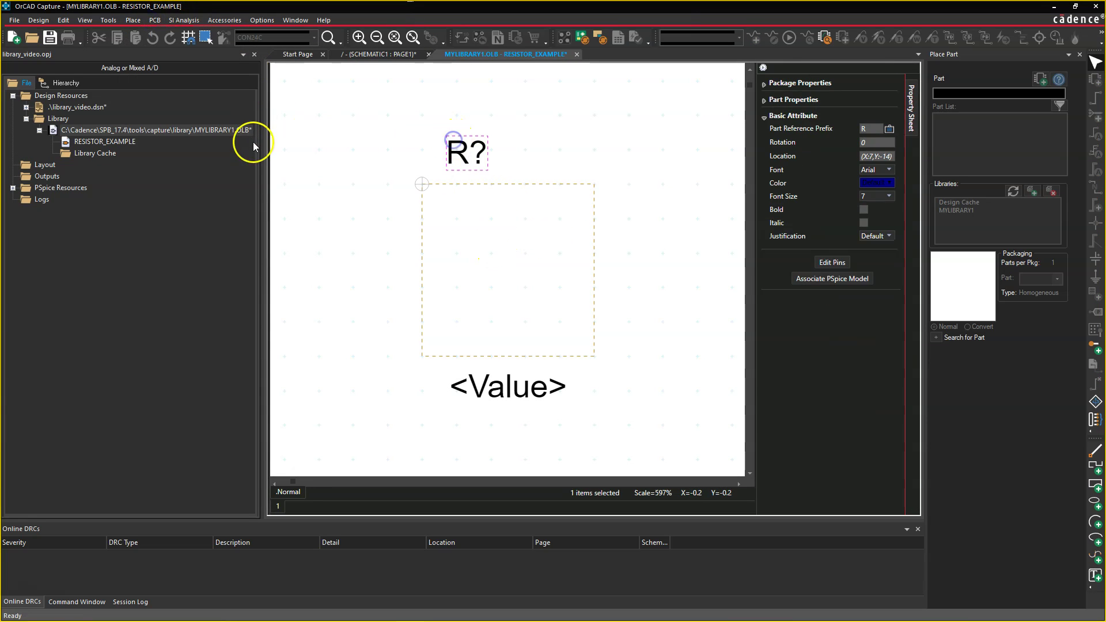
click(93, 130)
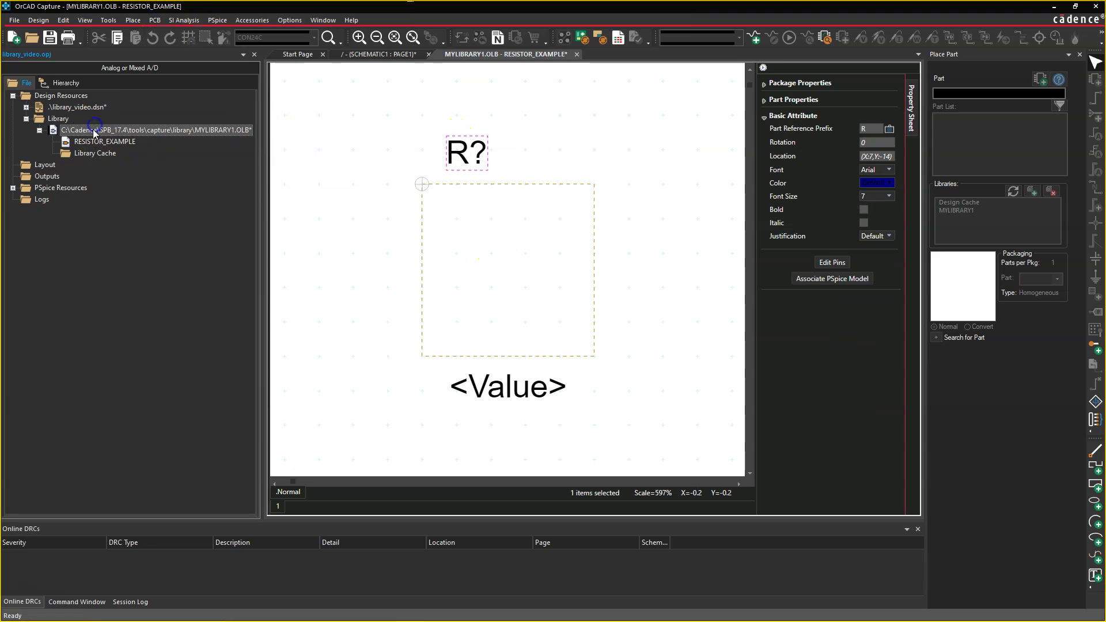
click(62, 121)
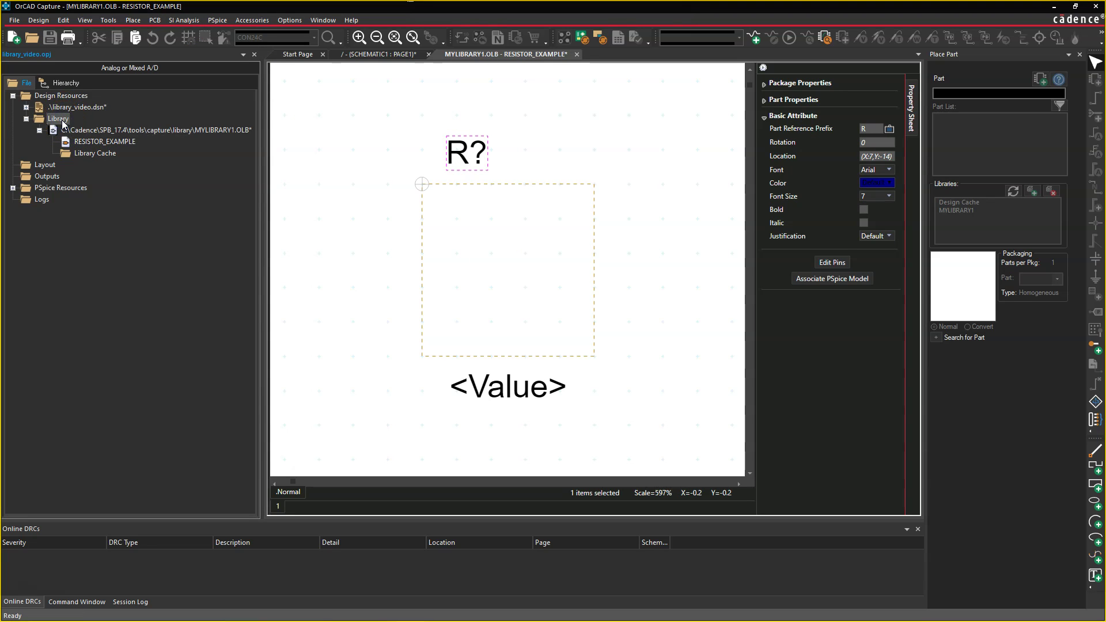
right_click(62, 122)
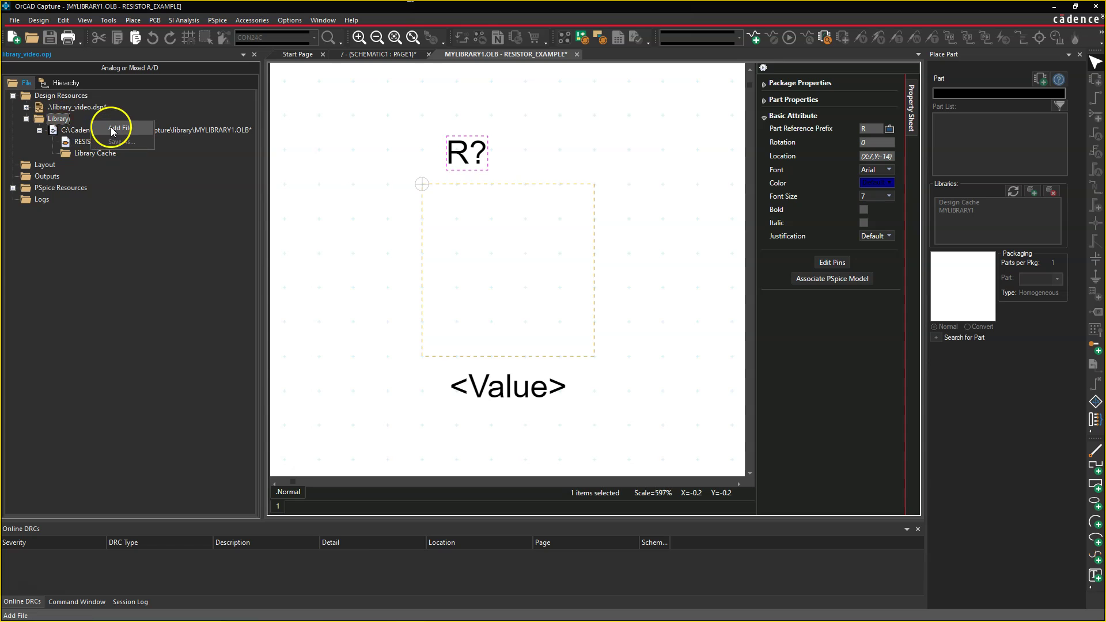
click(110, 127)
scroll(501, 328, down, 2)
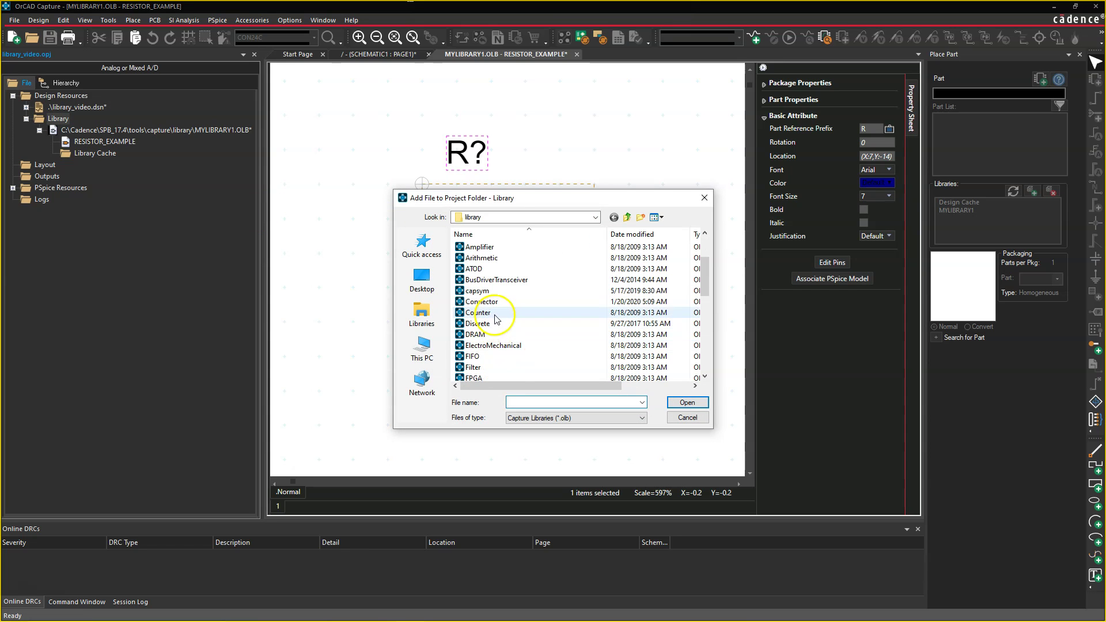
double_click(495, 326)
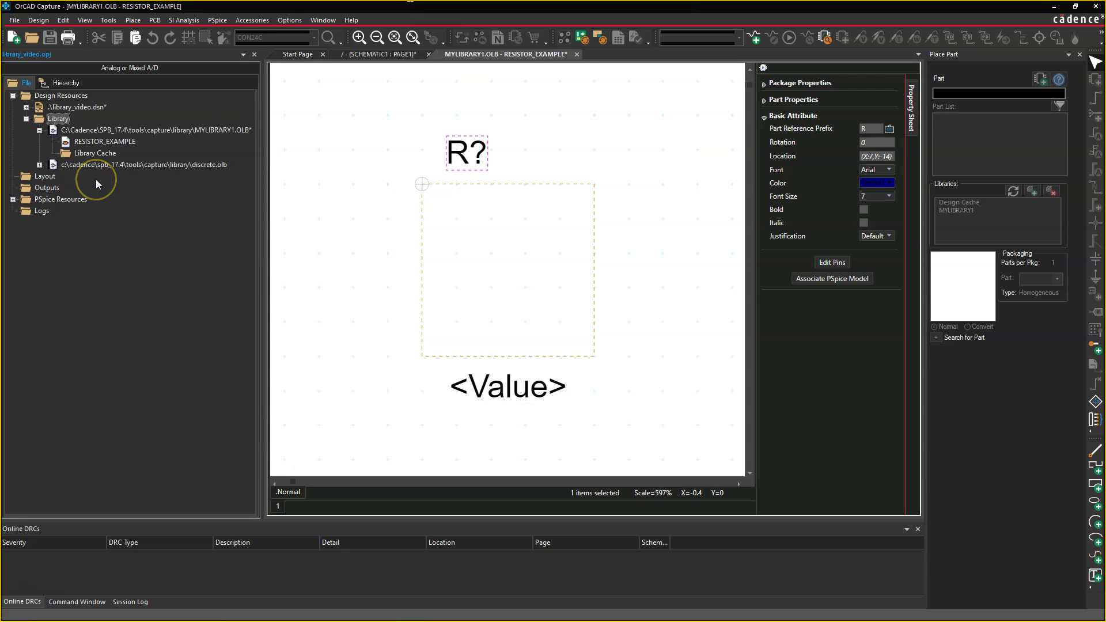
Expand discrete.olb to list its parts
click(39, 165)
scroll(87, 172, up, 3)
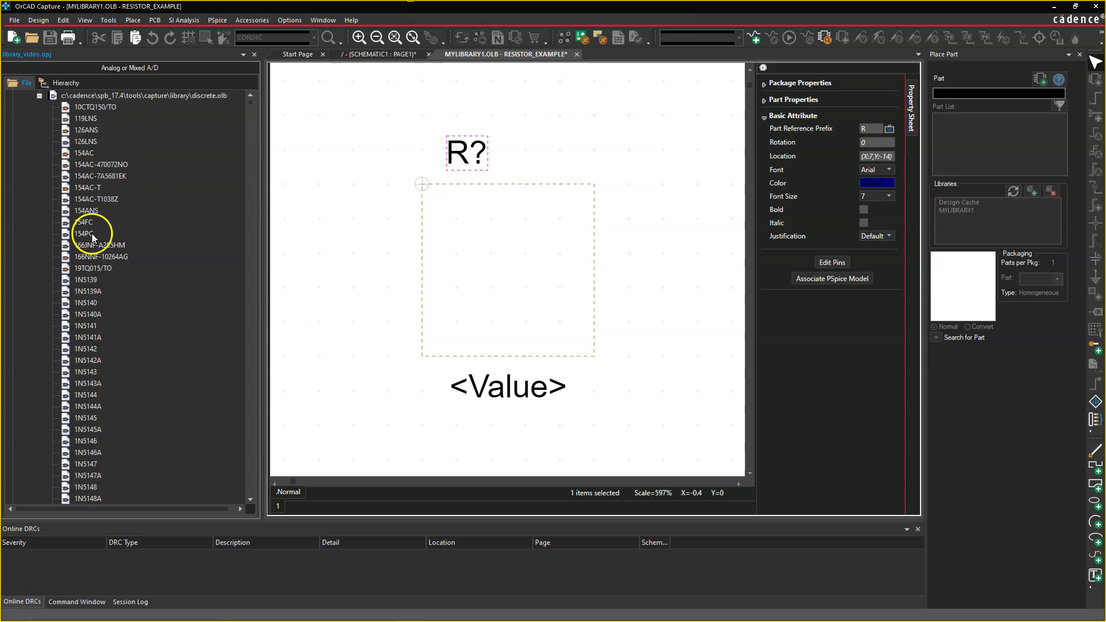
click(123, 129)
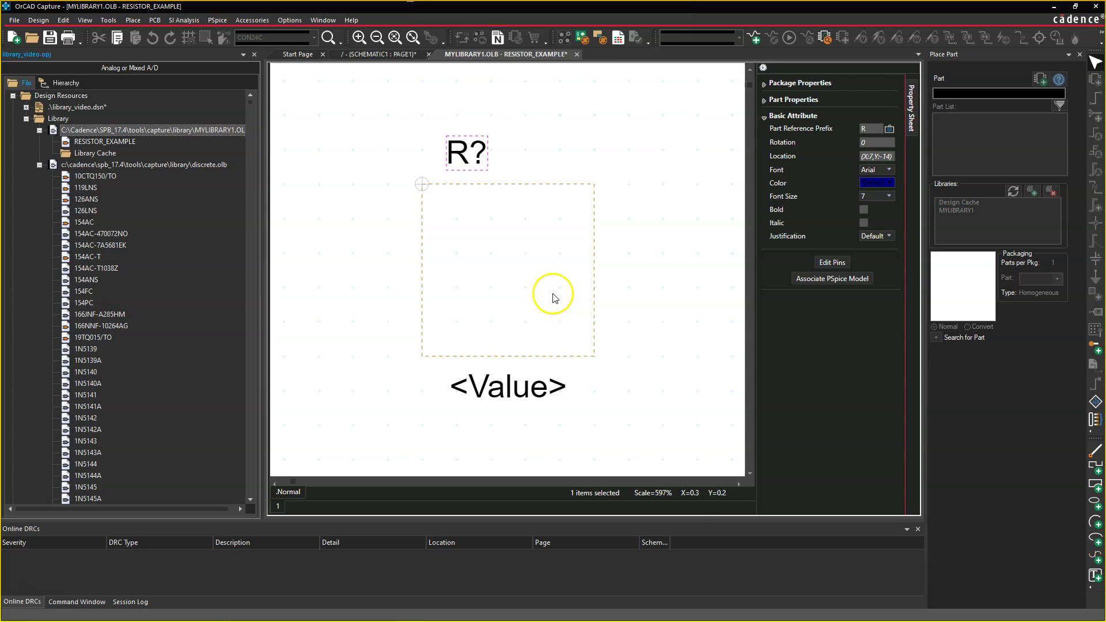
click(366, 205)
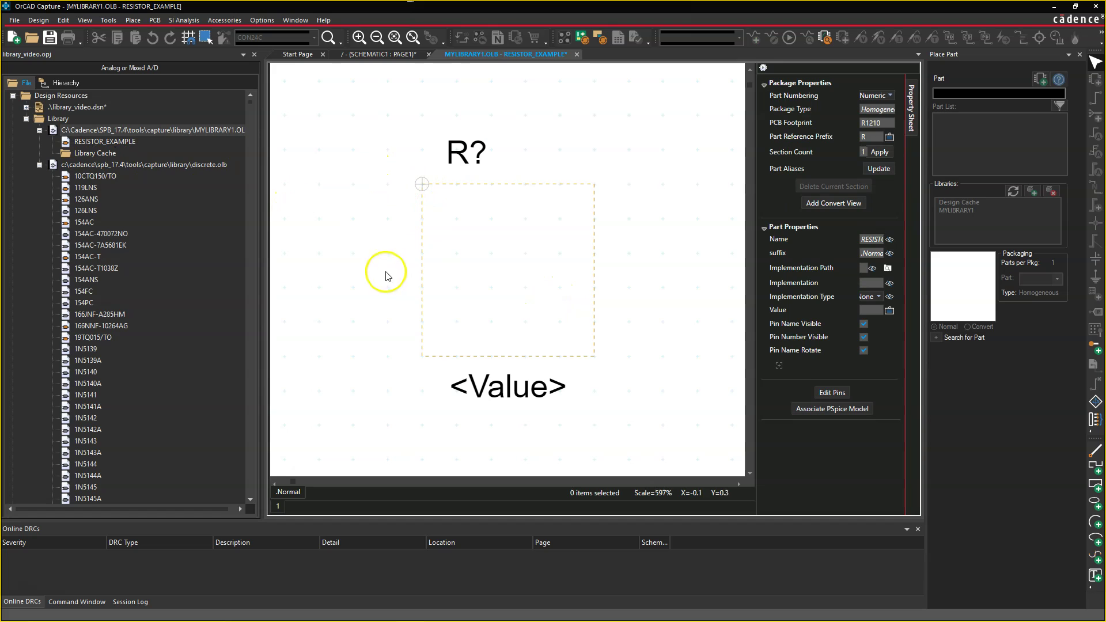
Copy the range of discrete diode parts from 1N5471B through 1N5474A
scroll(54, 346, down, 13)
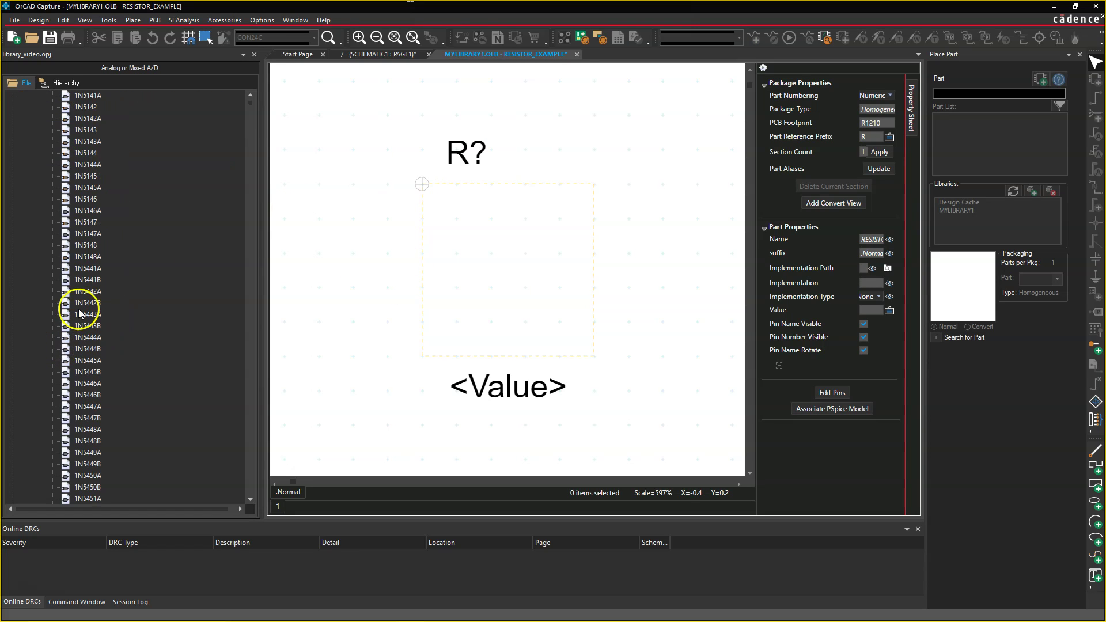
scroll(92, 288, down, 12)
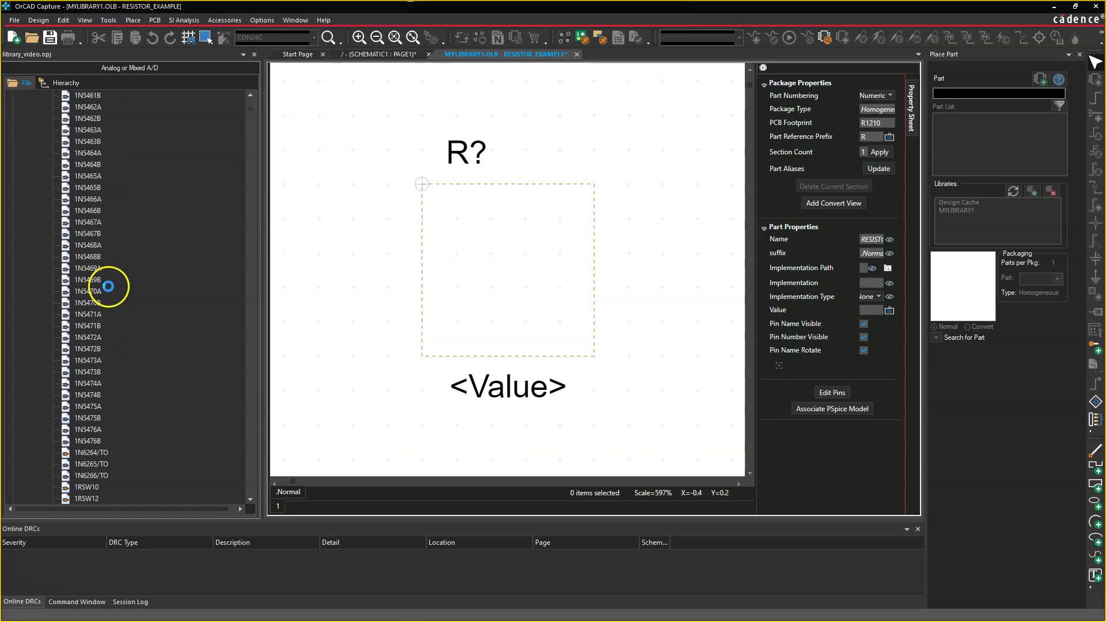
click(89, 326)
ctrl+click(92, 384)
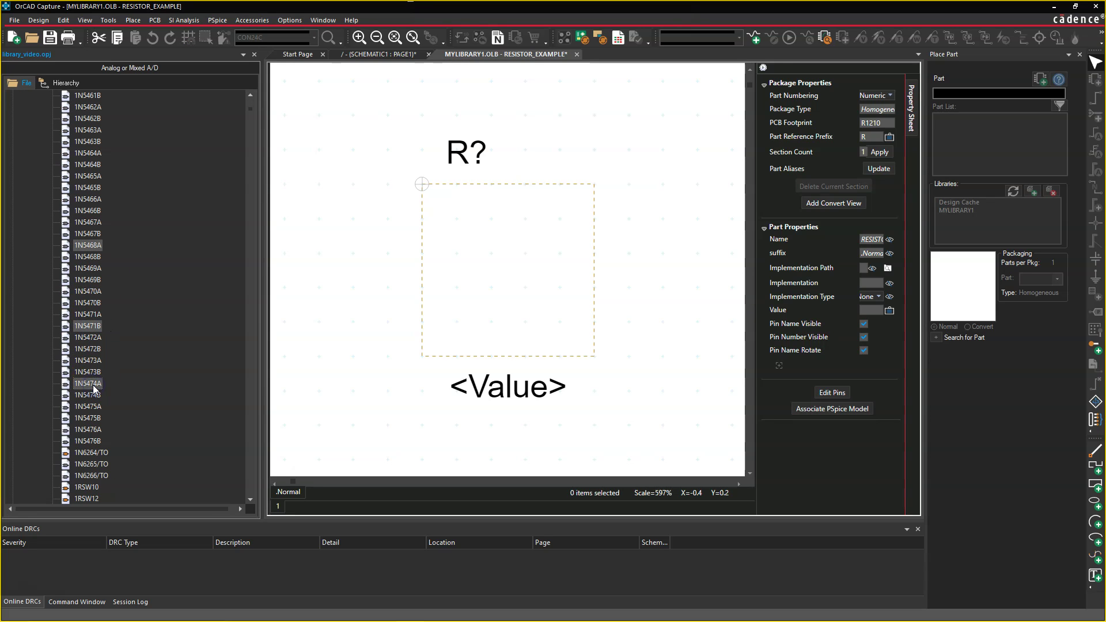
right_click(121, 385)
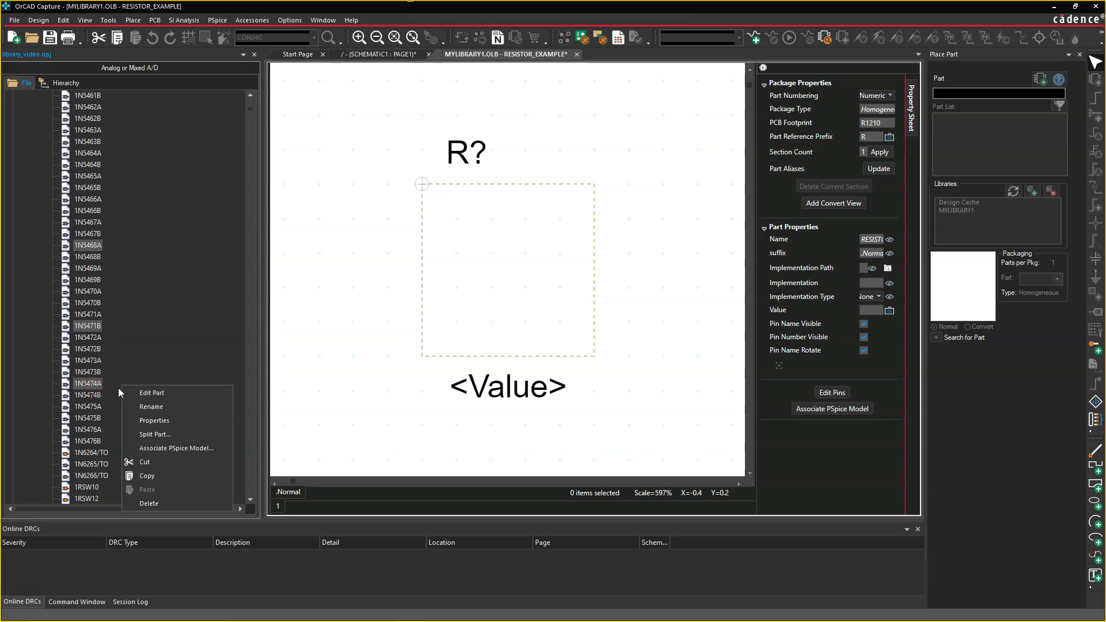
click(152, 475)
scroll(113, 294, up, 20)
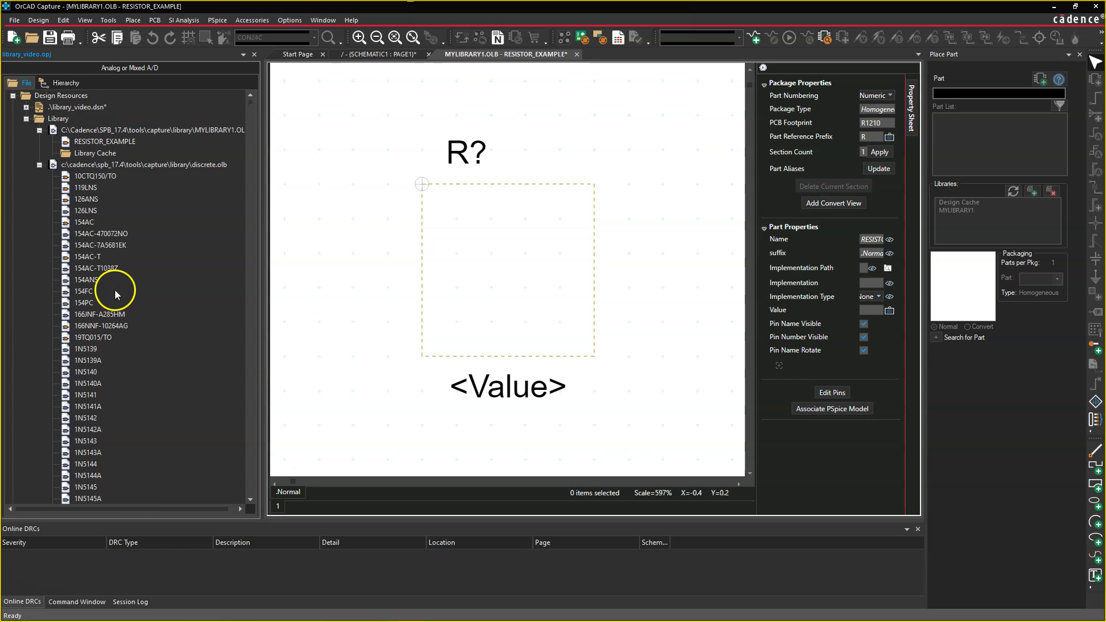
Paste the copied diode parts into MYLIBRARY1.OLB, overwriting existing ones with Yes All
click(104, 129)
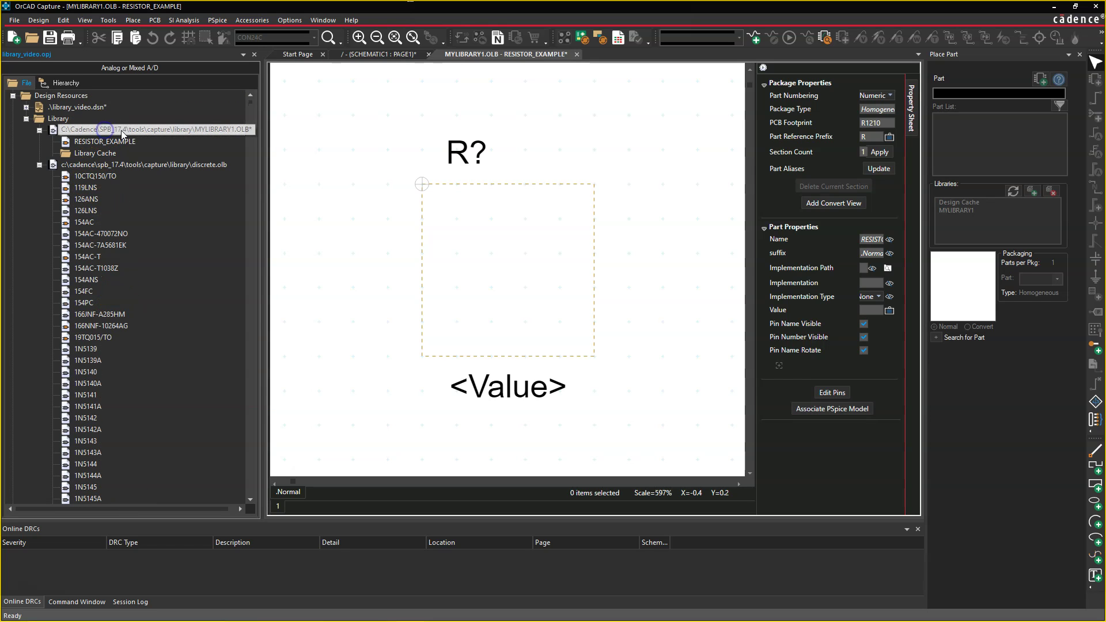
right_click(122, 131)
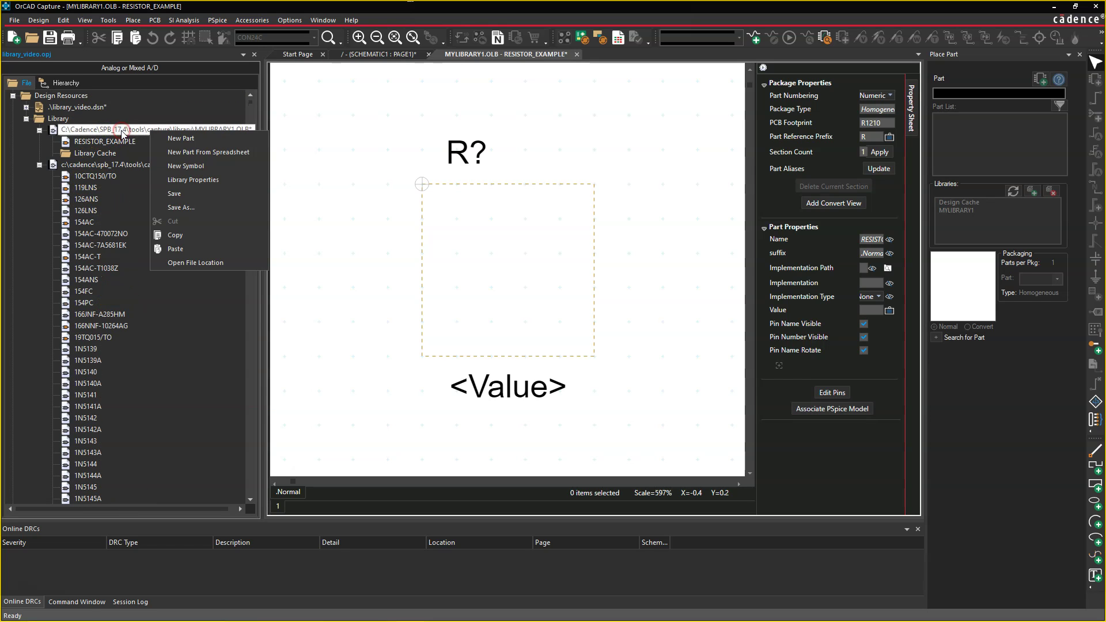
click(185, 255)
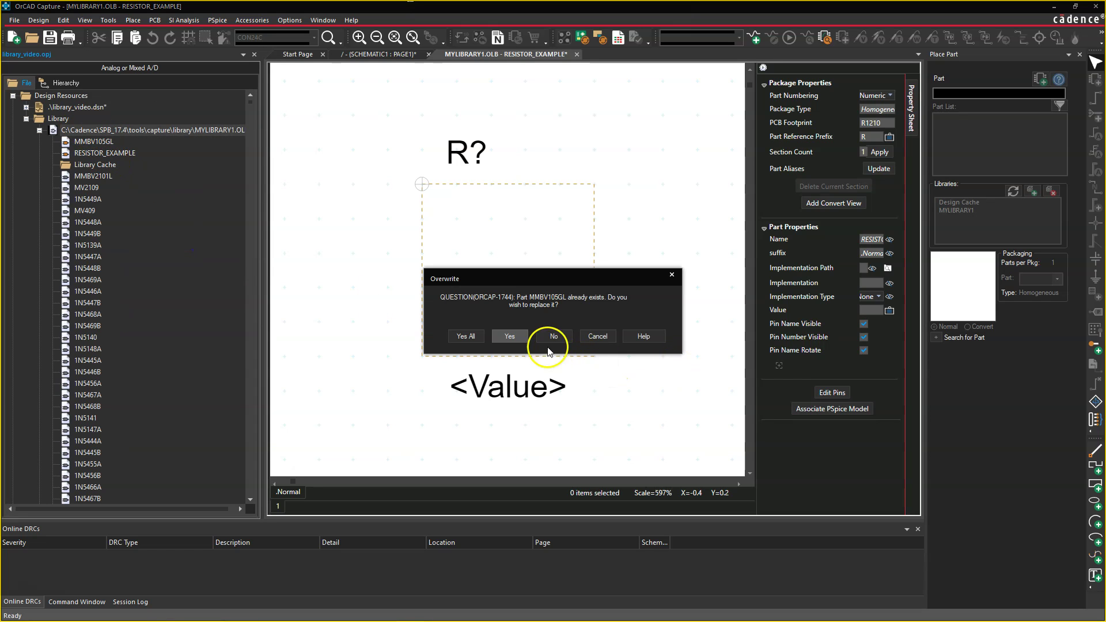
click(470, 336)
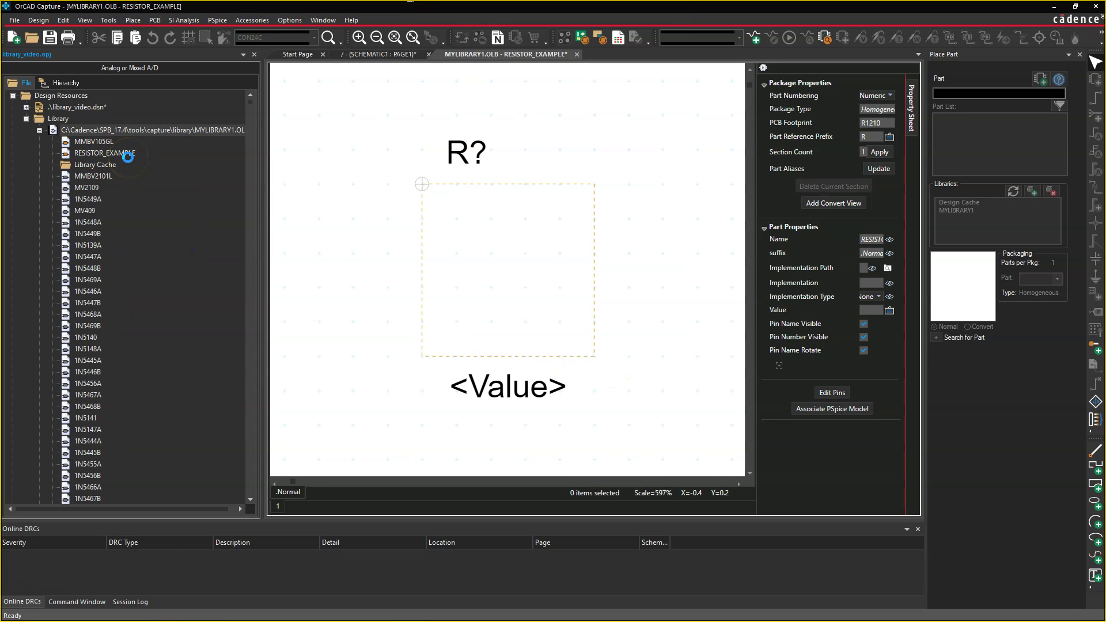
click(105, 142)
Save and close RESISTOR_EXAMPLE, then cut discrete.olb out of the project
click(644, 54)
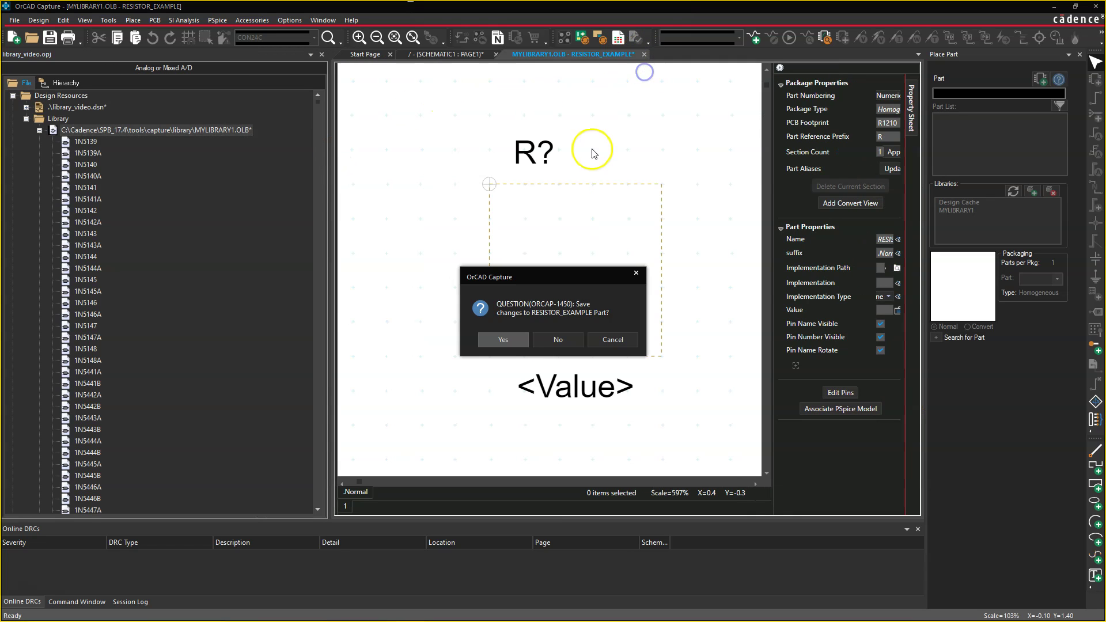
click(505, 339)
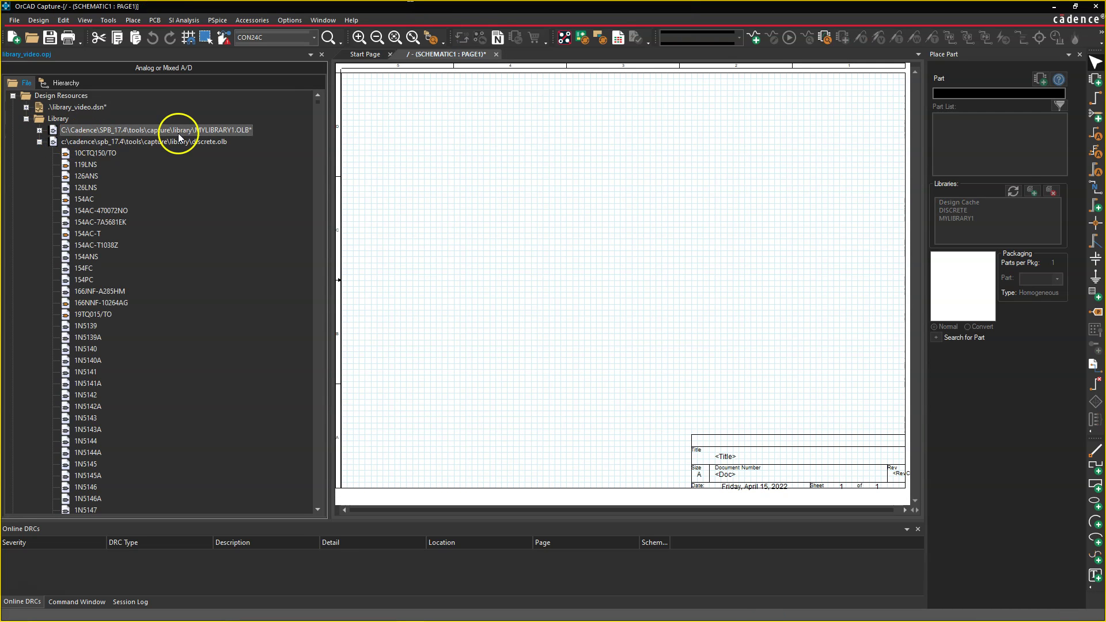
click(39, 142)
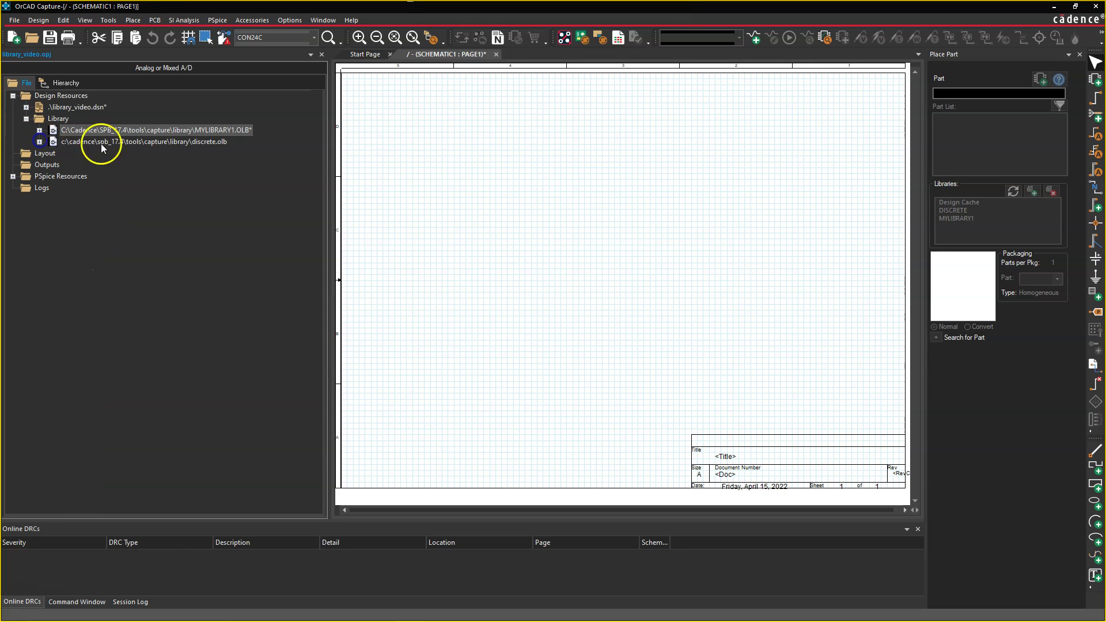
click(180, 143)
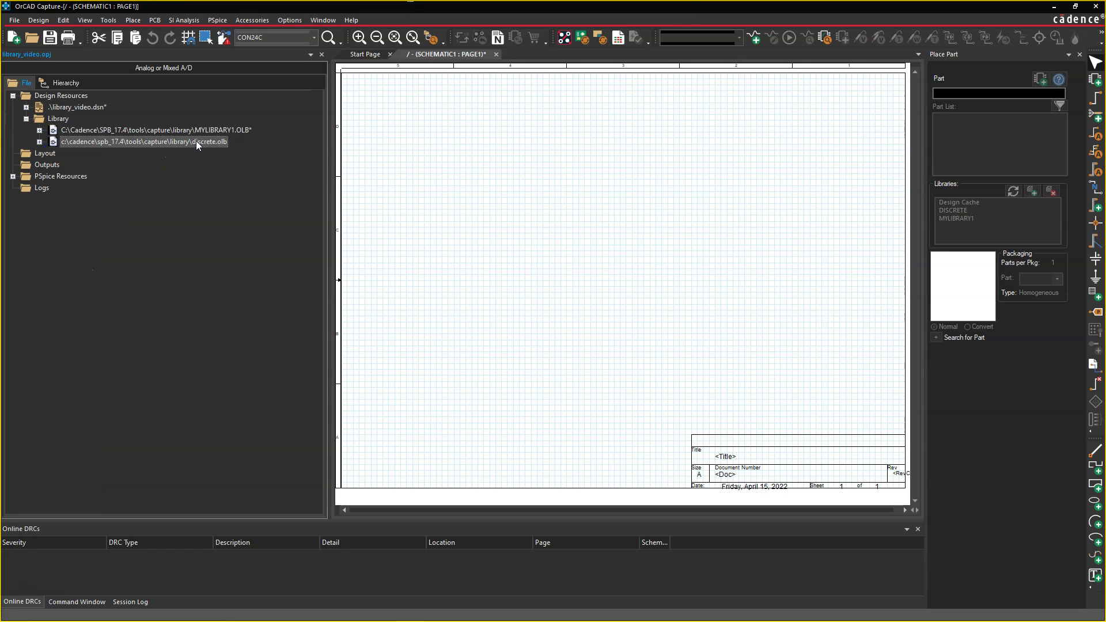
right_click(222, 141)
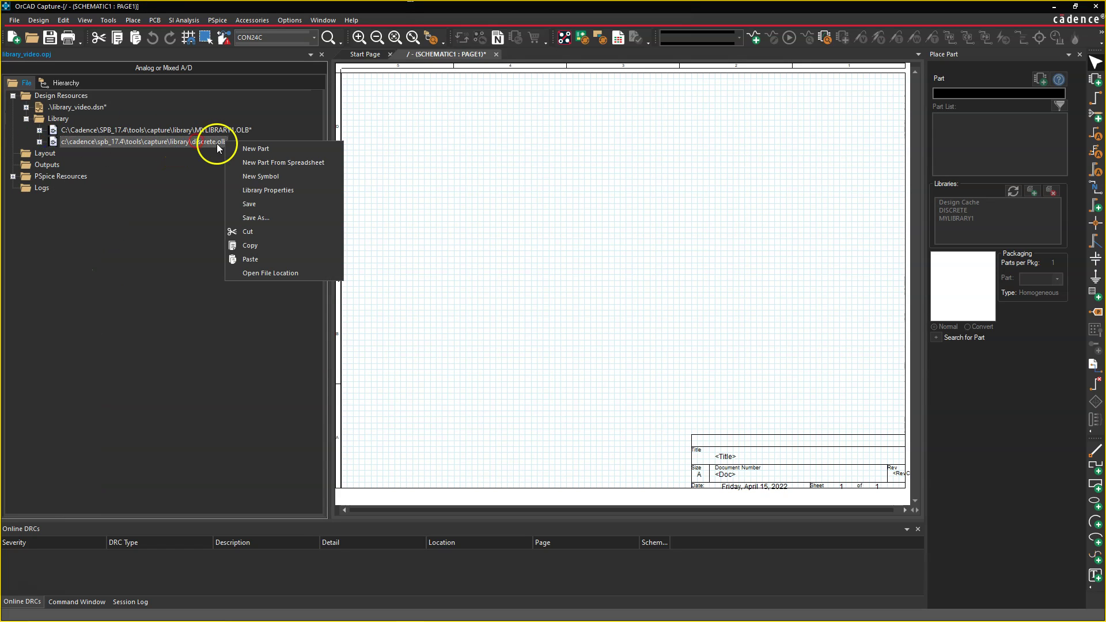
click(236, 218)
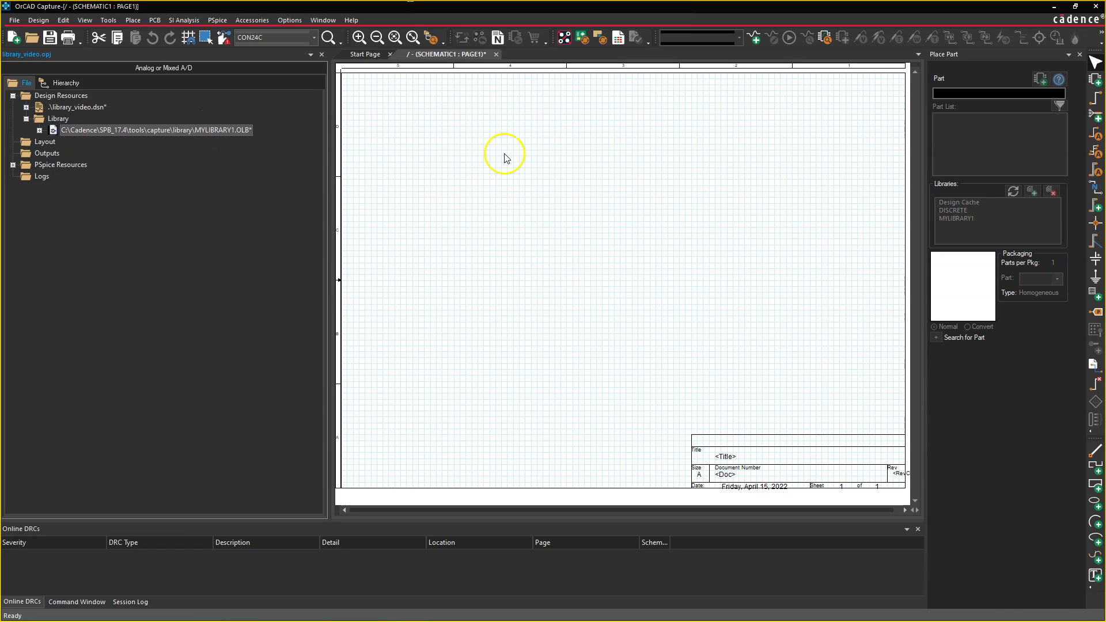
Place one 1N5450B diode from MYLIBRARY1 on the schematic page as D1
click(445, 195)
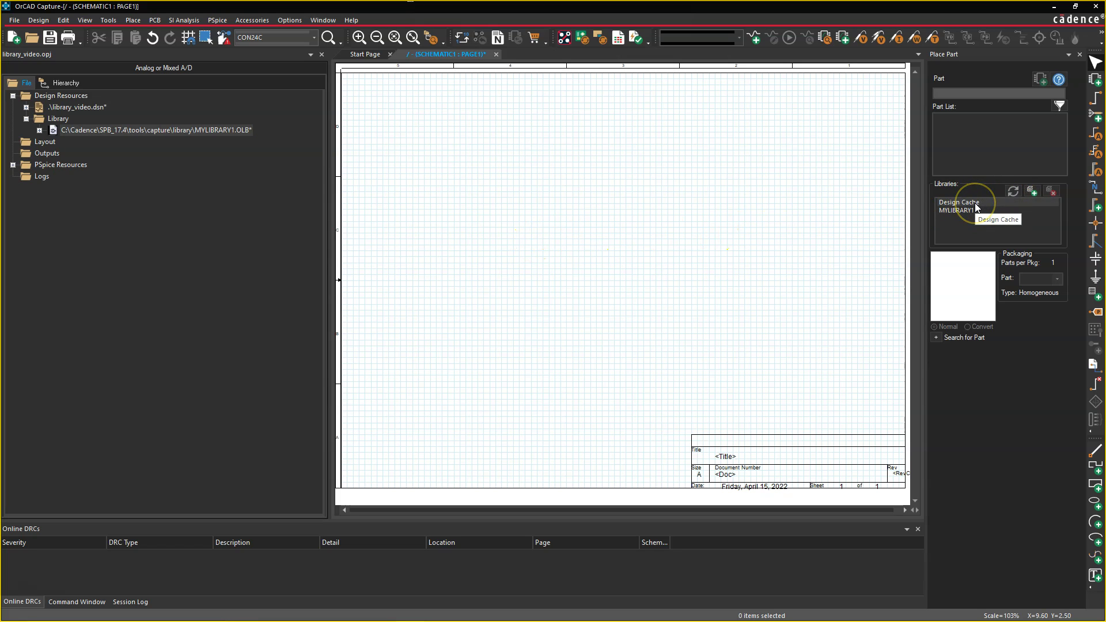
drag(976, 207, 233, 142)
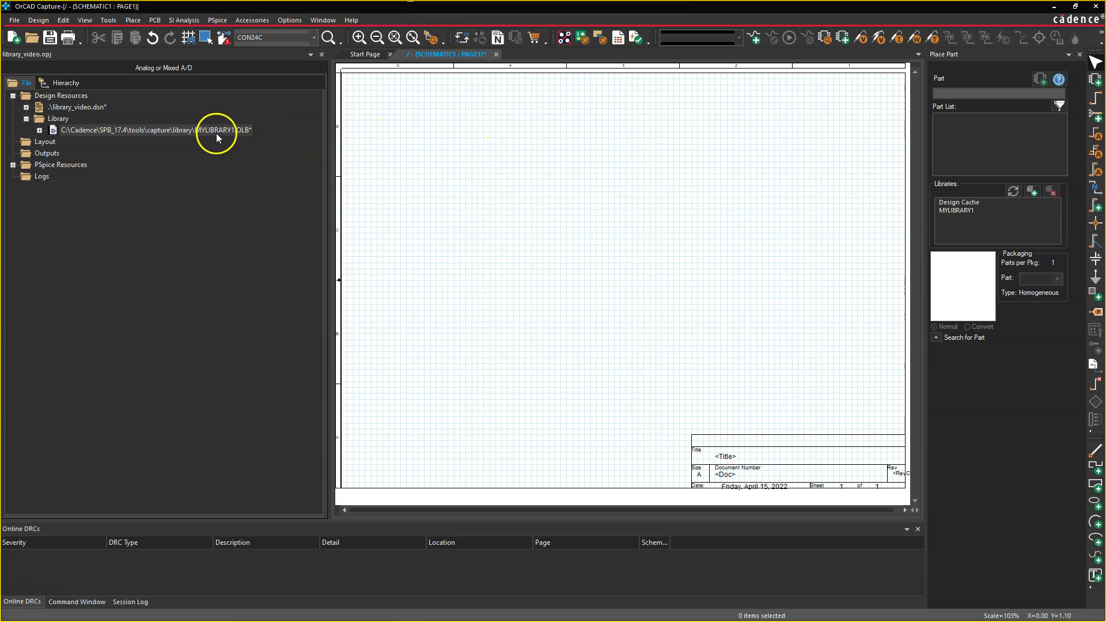
click(961, 211)
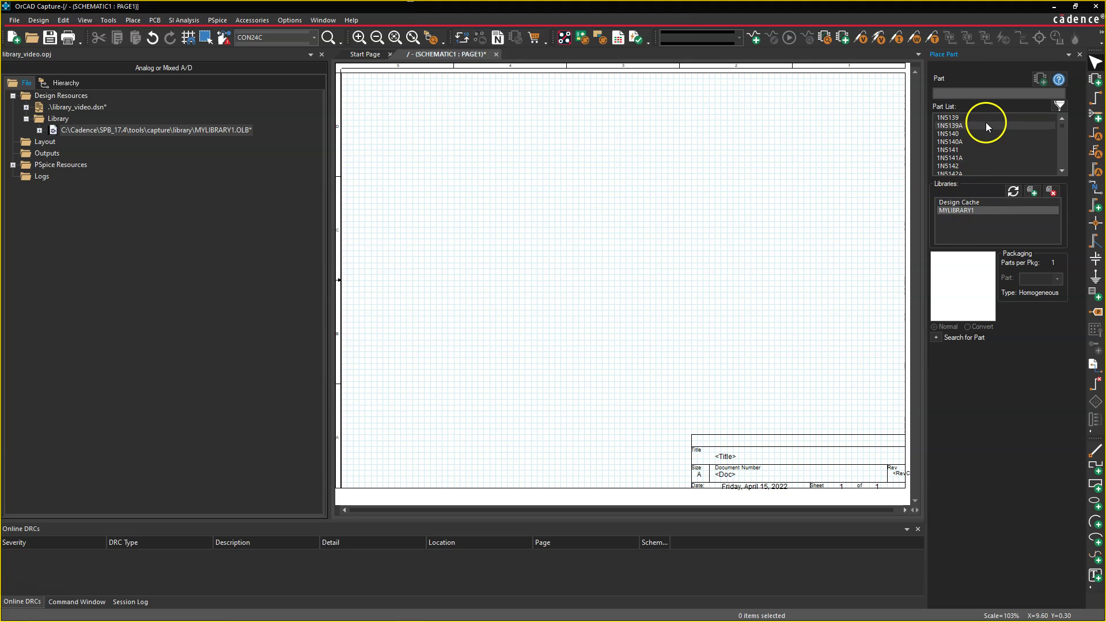
scroll(982, 141, down, 10)
double_click(951, 142)
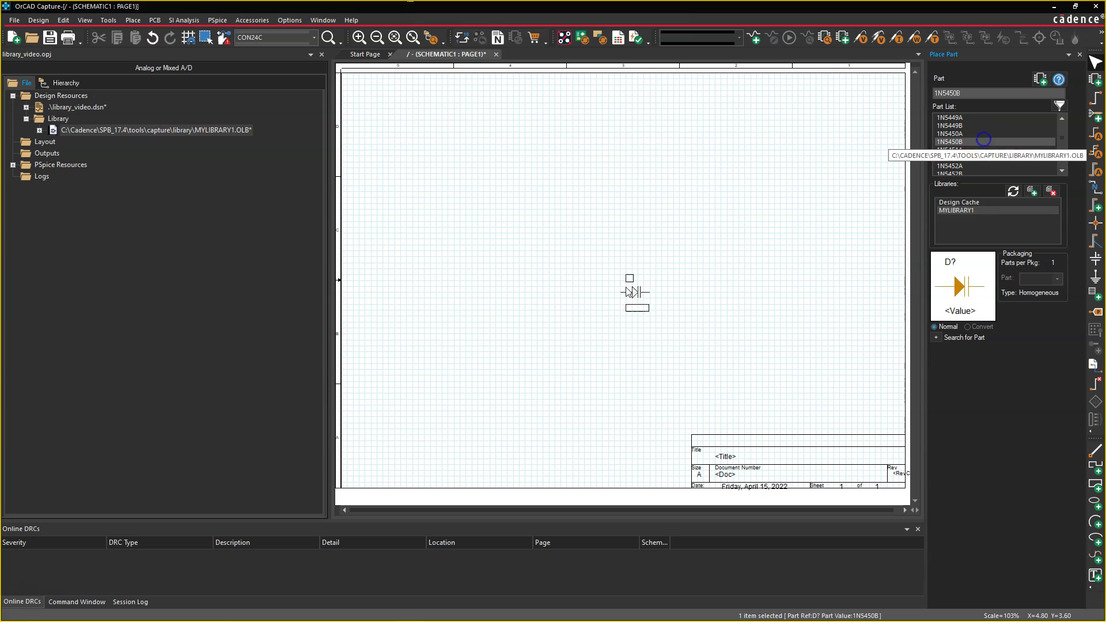
click(495, 185)
right_click(652, 152)
click(656, 155)
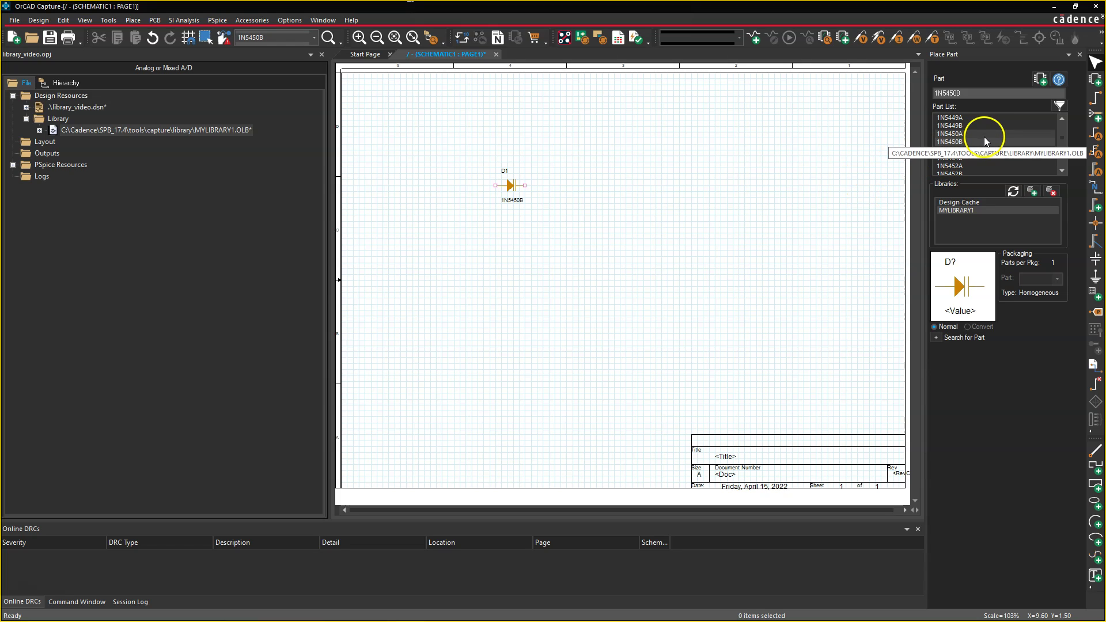
Expand and collapse MYLIBRARY1.OLB to review its parts, then save the page
scroll(991, 141, down, 10)
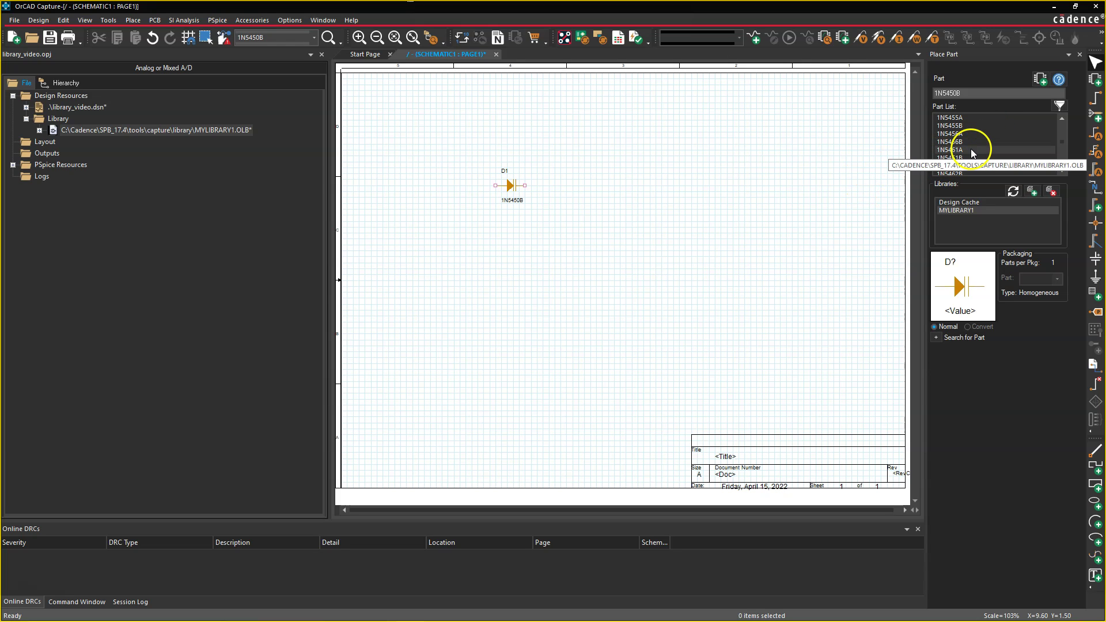
scroll(984, 144, down, 5)
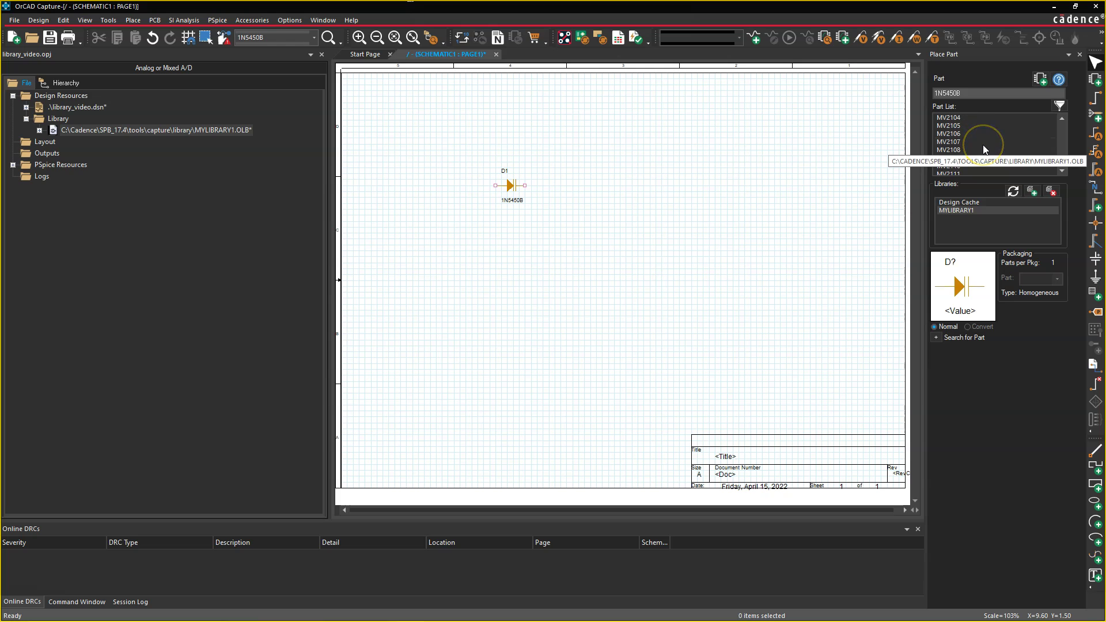
scroll(984, 148, down, 3)
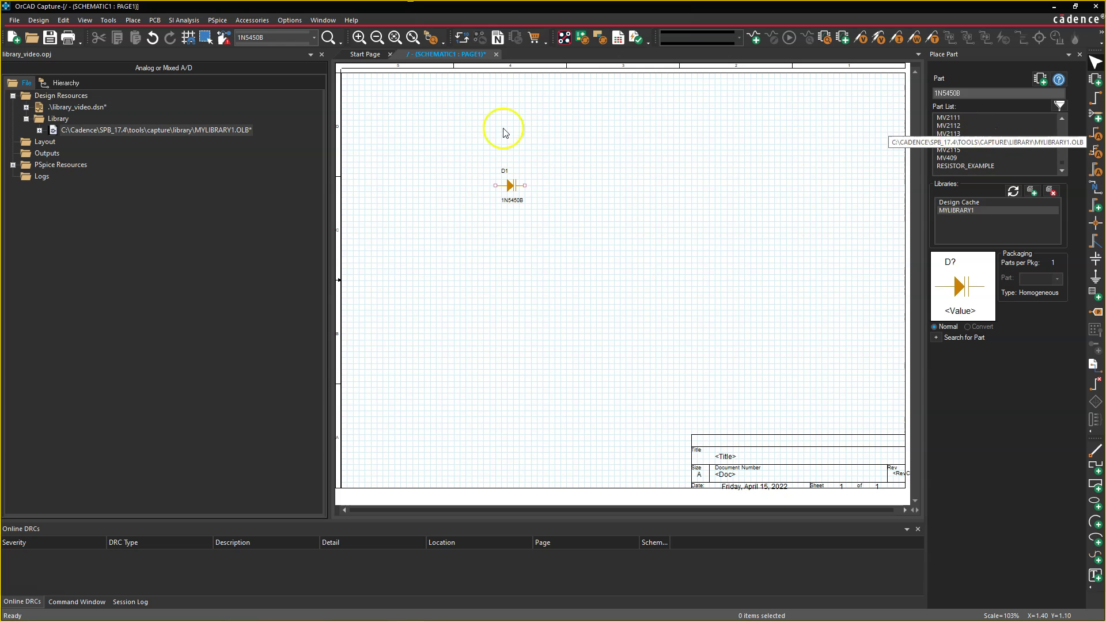
click(39, 131)
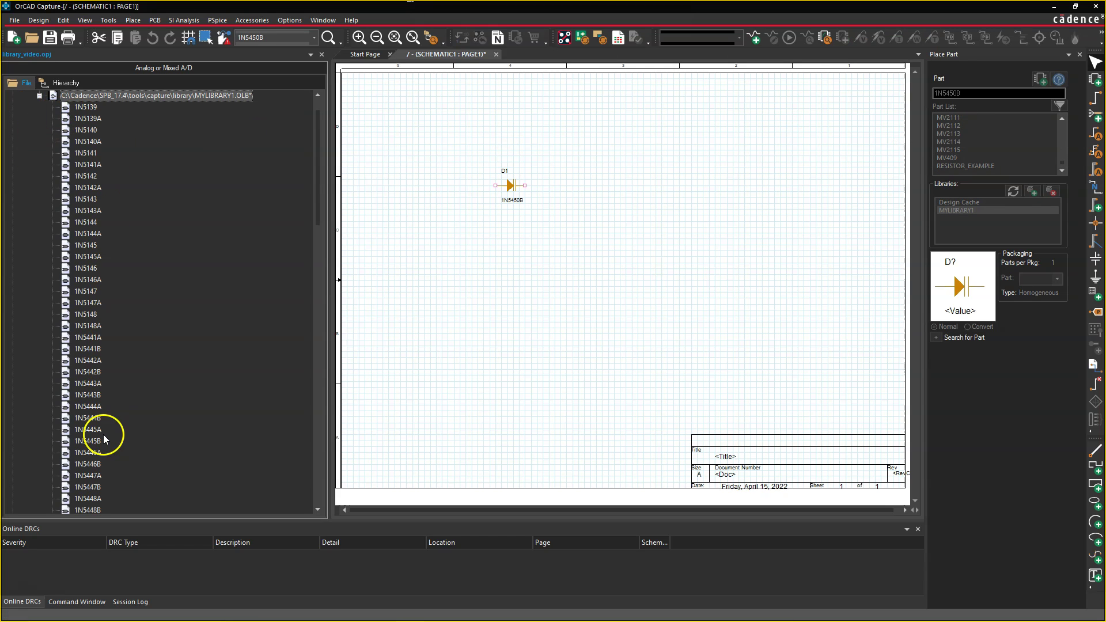
scroll(92, 369, up, 1)
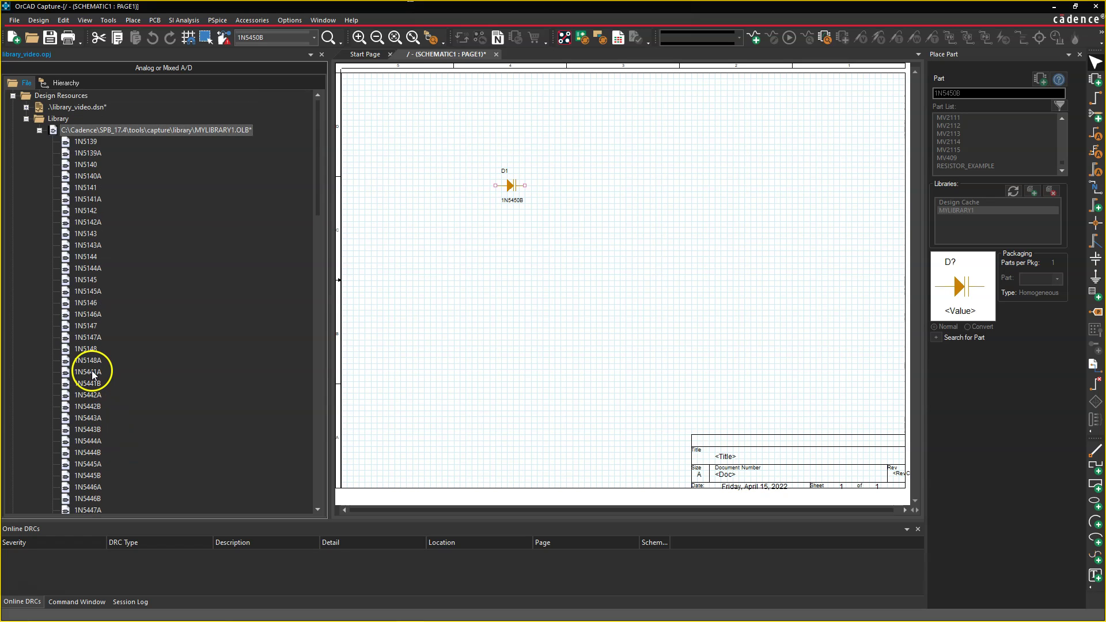
click(39, 130)
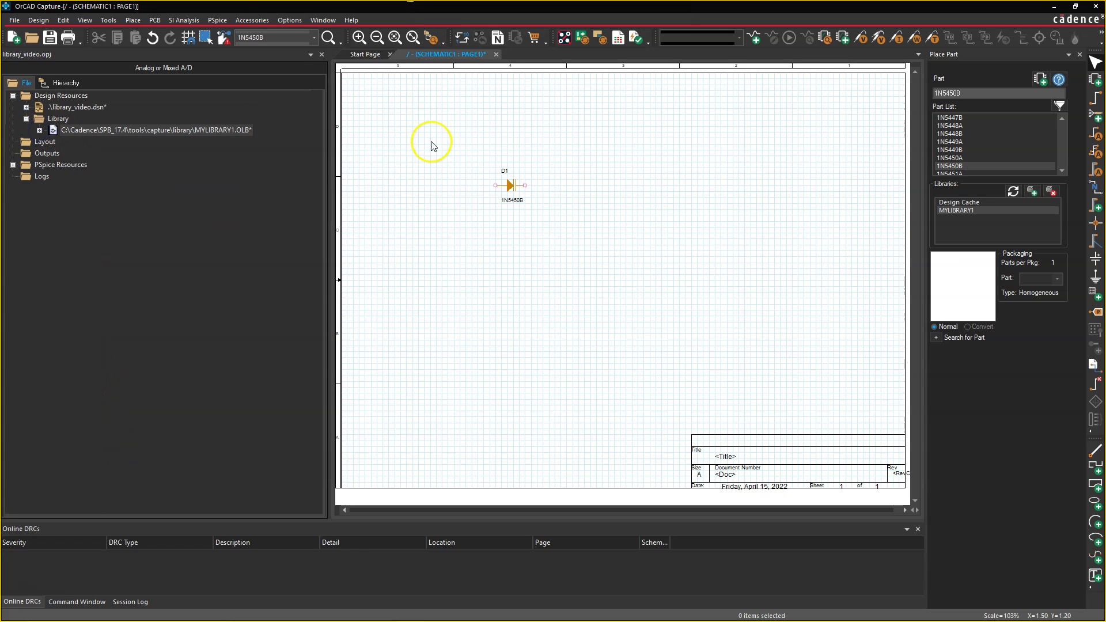
click(50, 37)
Add Regulator.olb from the capture library folder to the project's Library folder
click(65, 123)
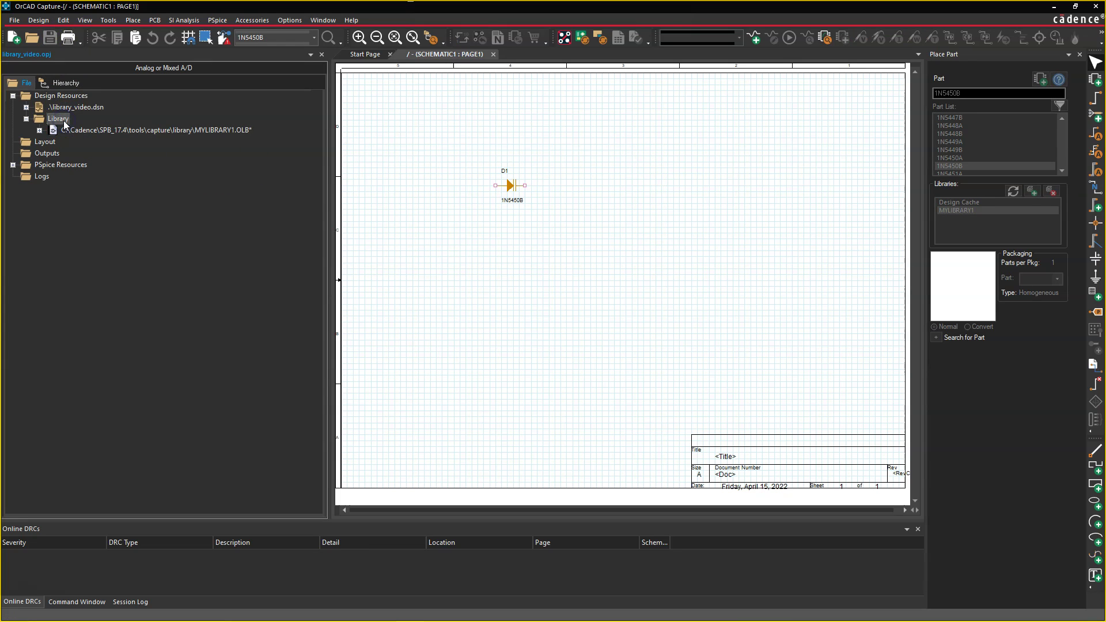
right_click(90, 117)
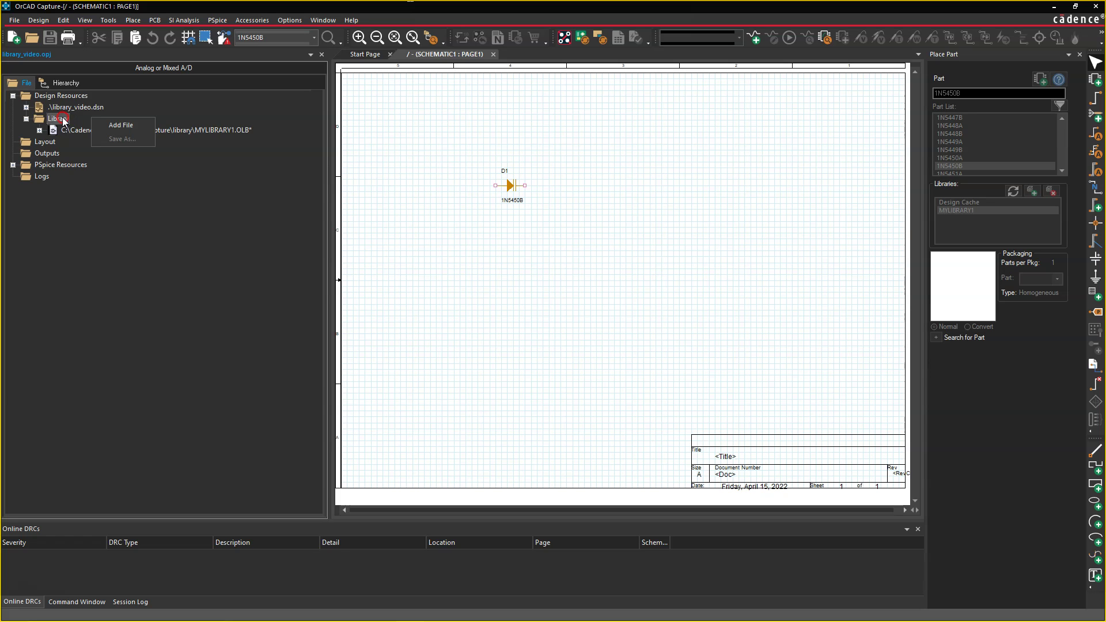
click(96, 120)
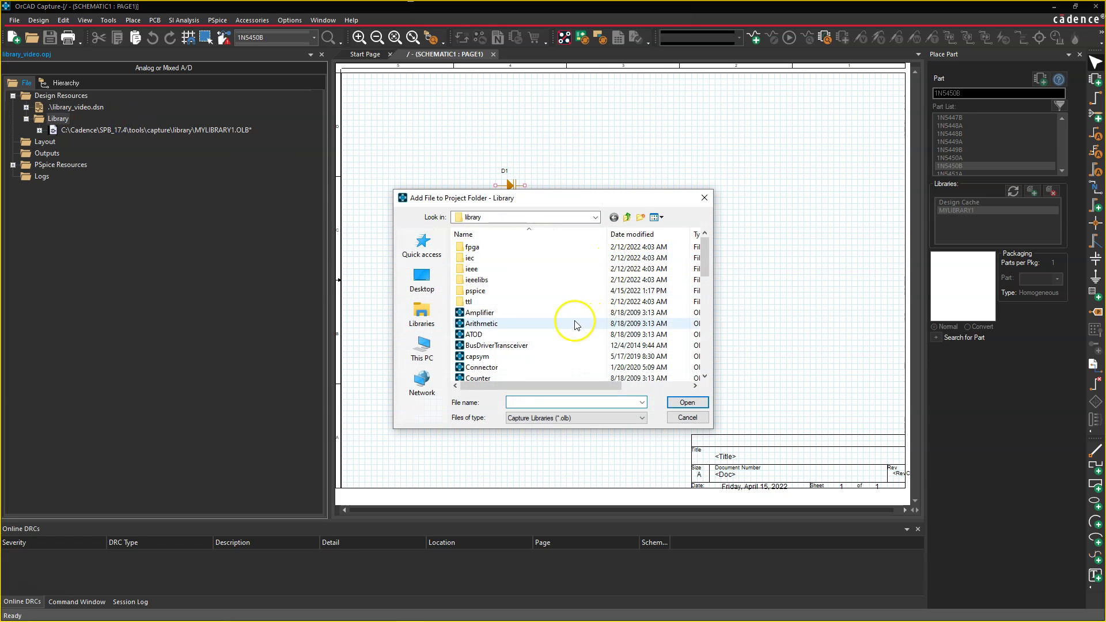
scroll(536, 321, down, 1)
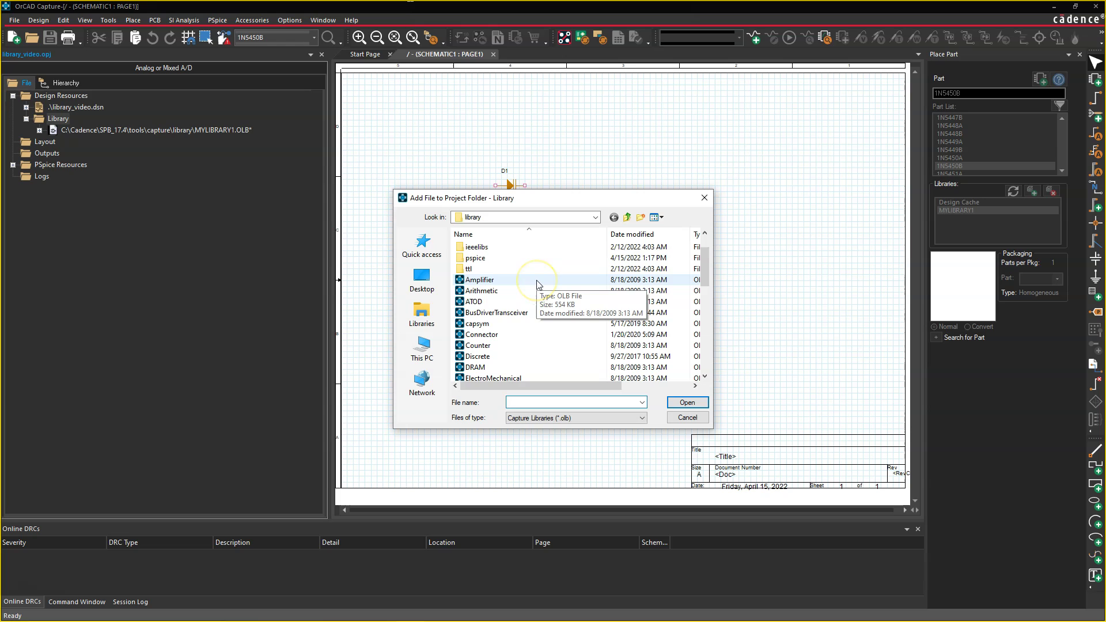
scroll(536, 288, down, 2)
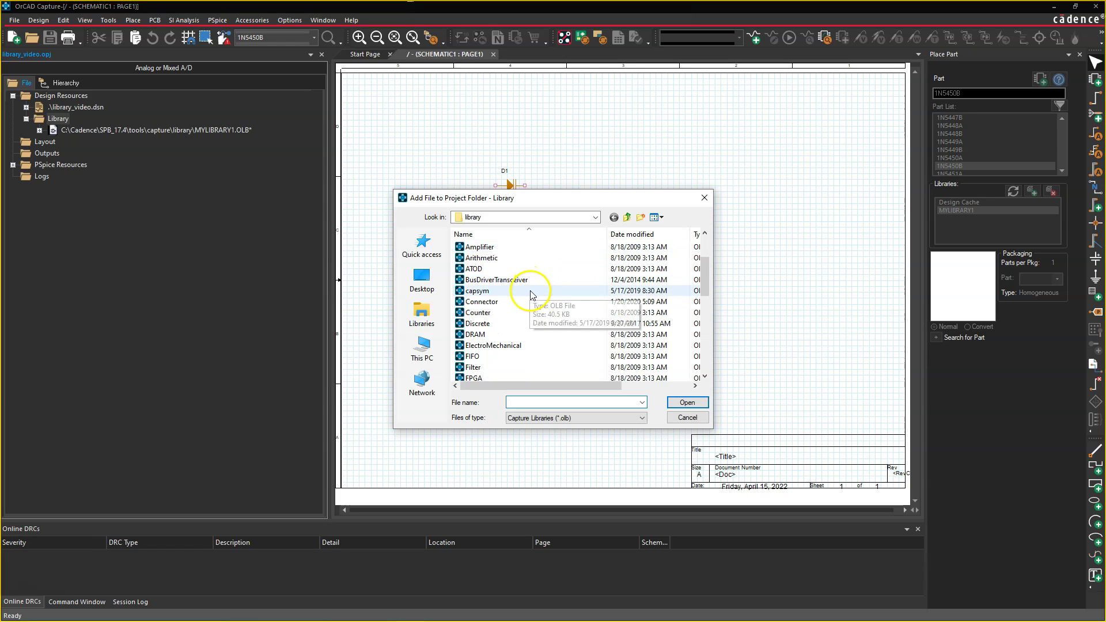
scroll(528, 268, down, 1)
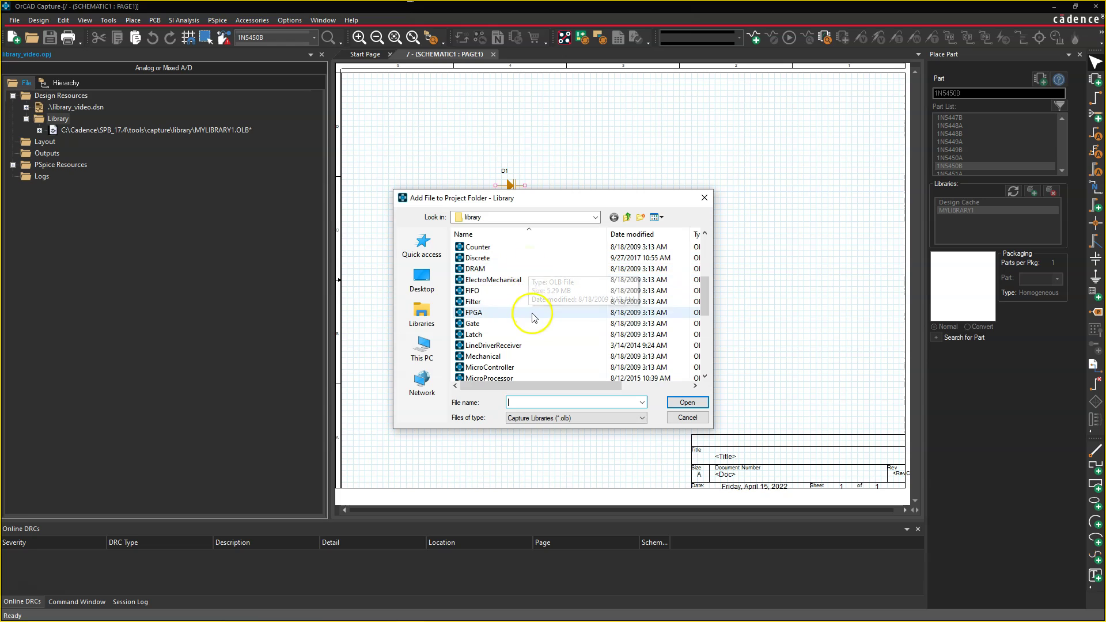
scroll(529, 279, down, 1)
scroll(529, 290, down, 5)
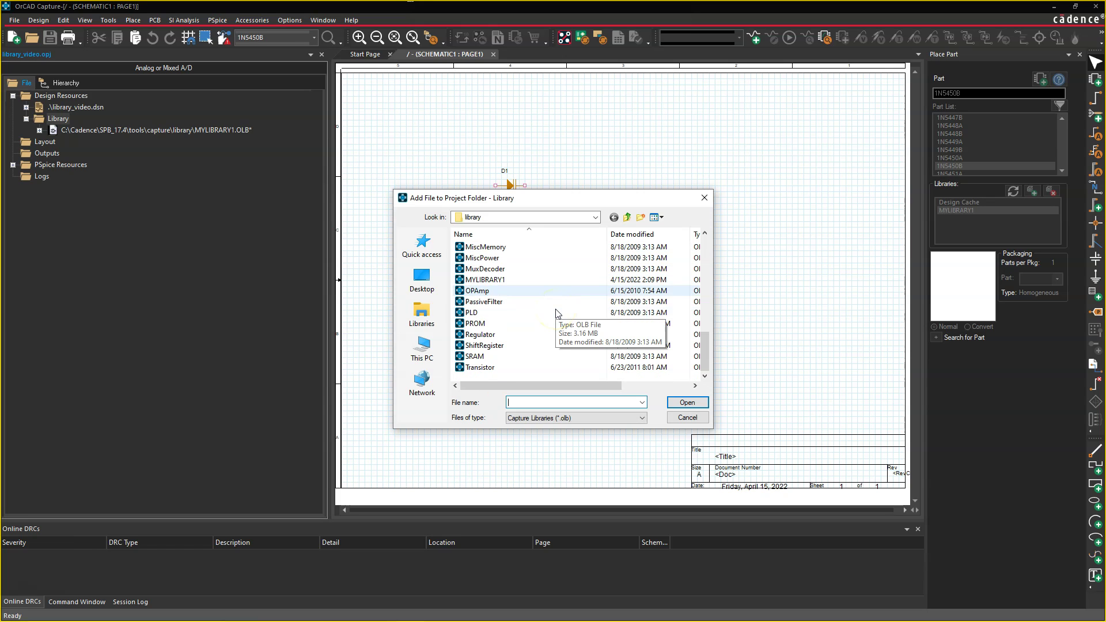
click(558, 307)
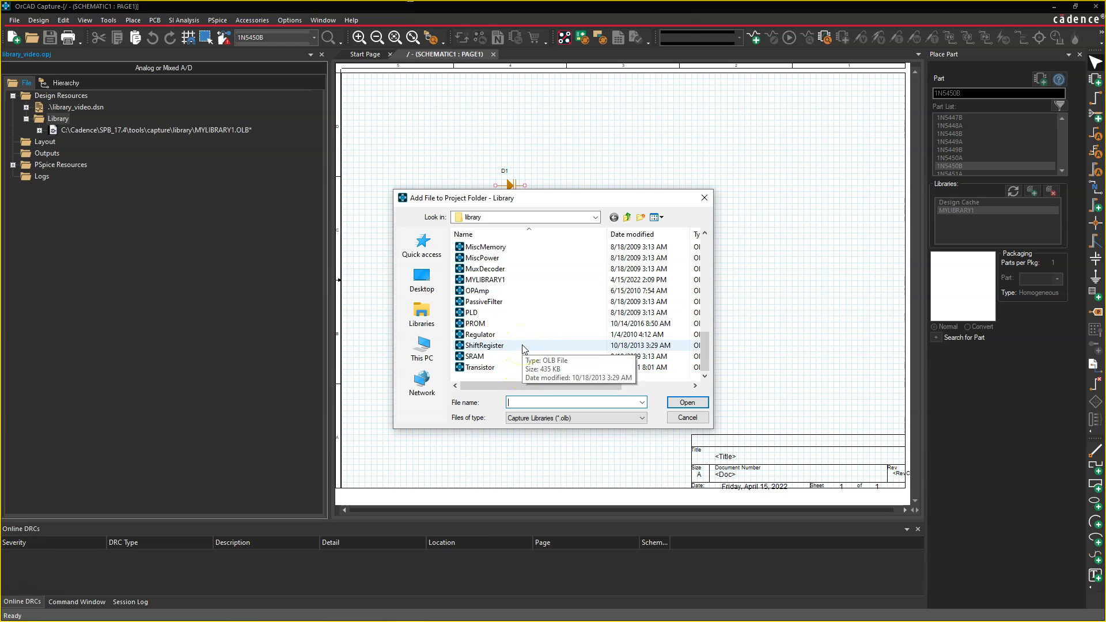
scroll(527, 337, up, 2)
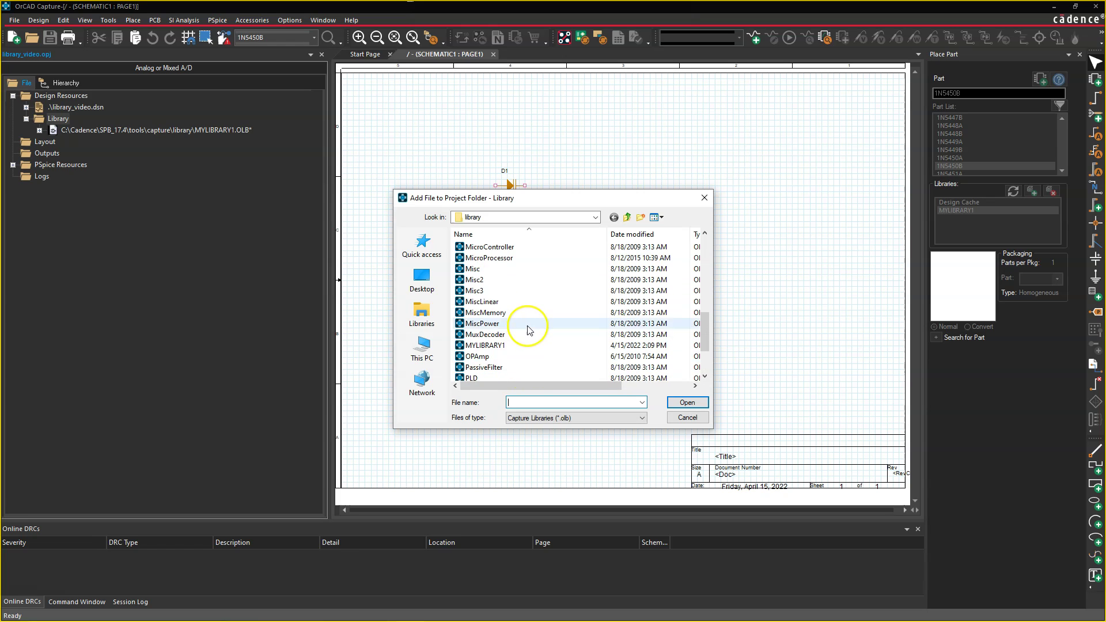
scroll(528, 329, down, 2)
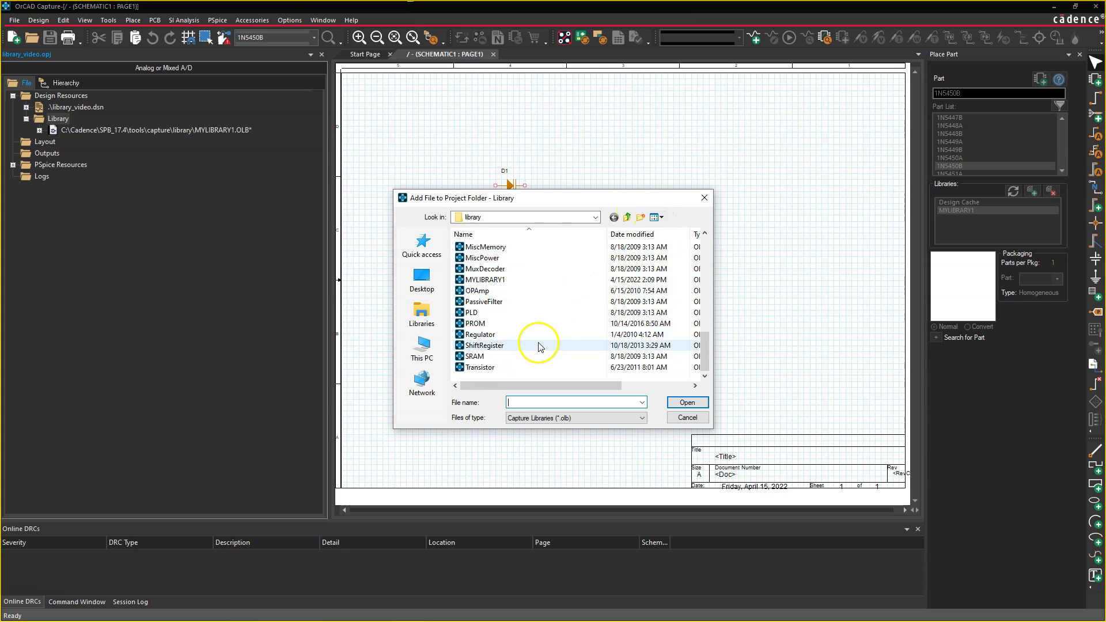
double_click(533, 335)
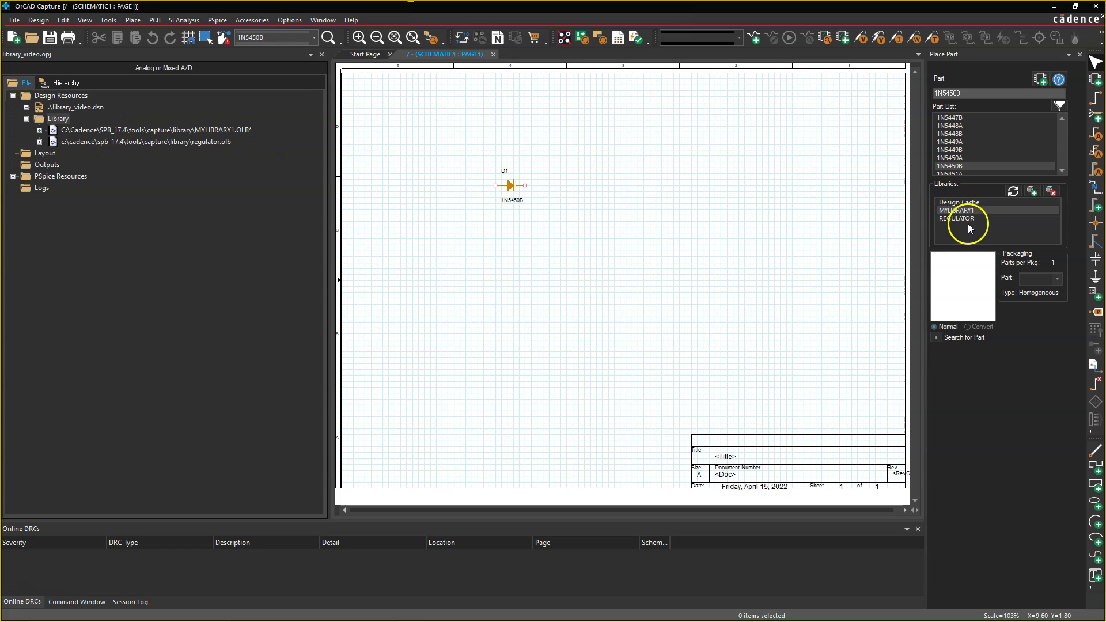
click(968, 219)
double_click(957, 158)
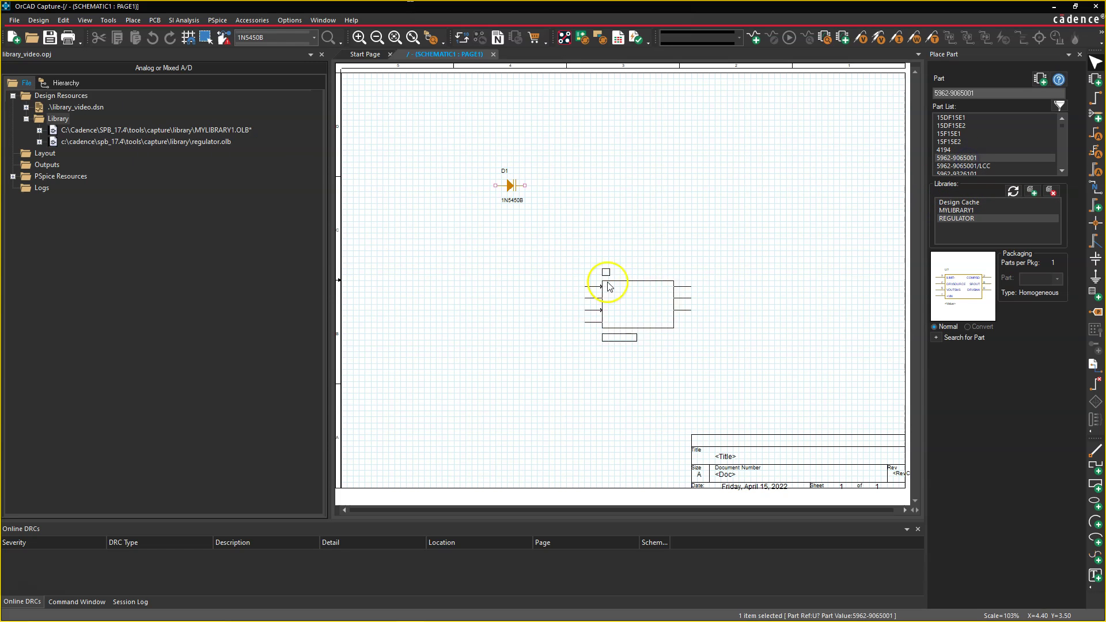
click(621, 286)
right_click(721, 162)
click(781, 167)
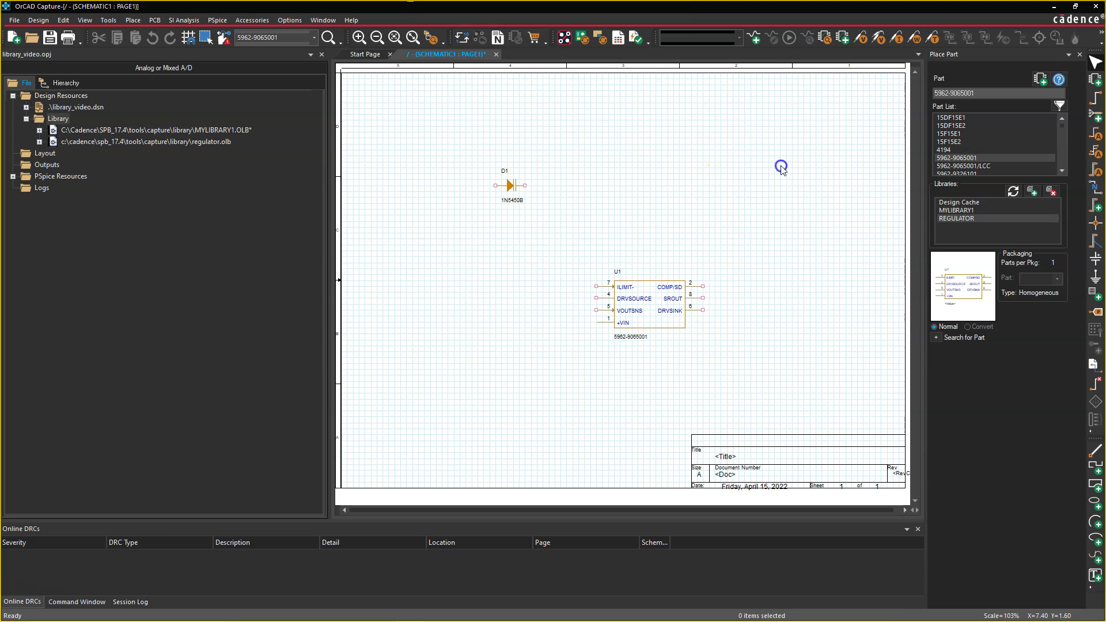
drag(637, 302, 495, 272)
click(705, 255)
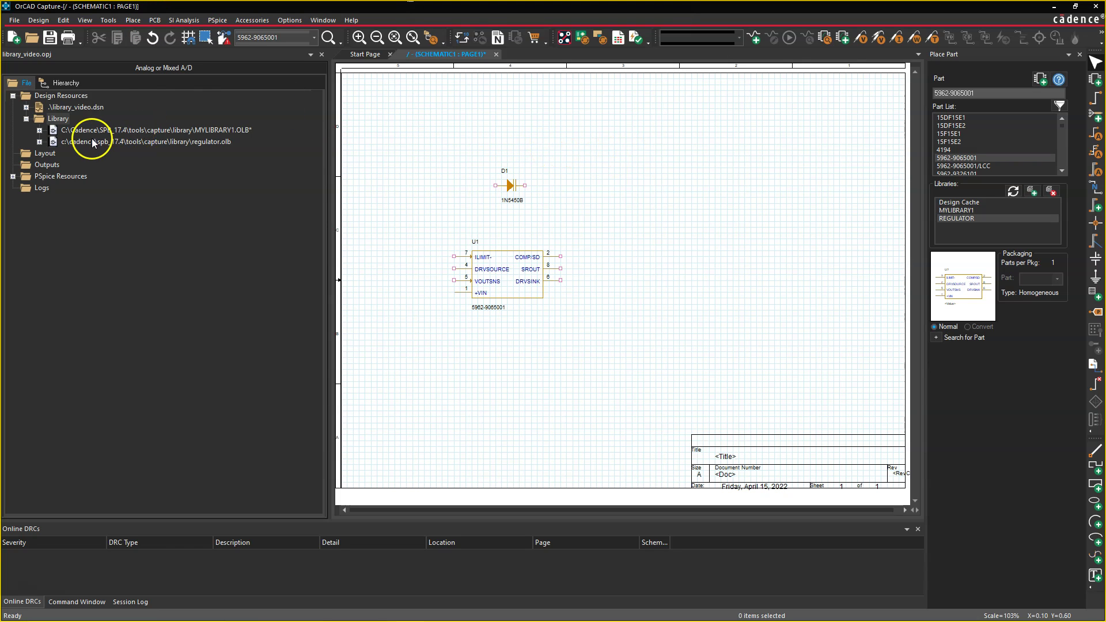
Copy the selected regulator parts from regulator.olb
click(39, 131)
click(39, 97)
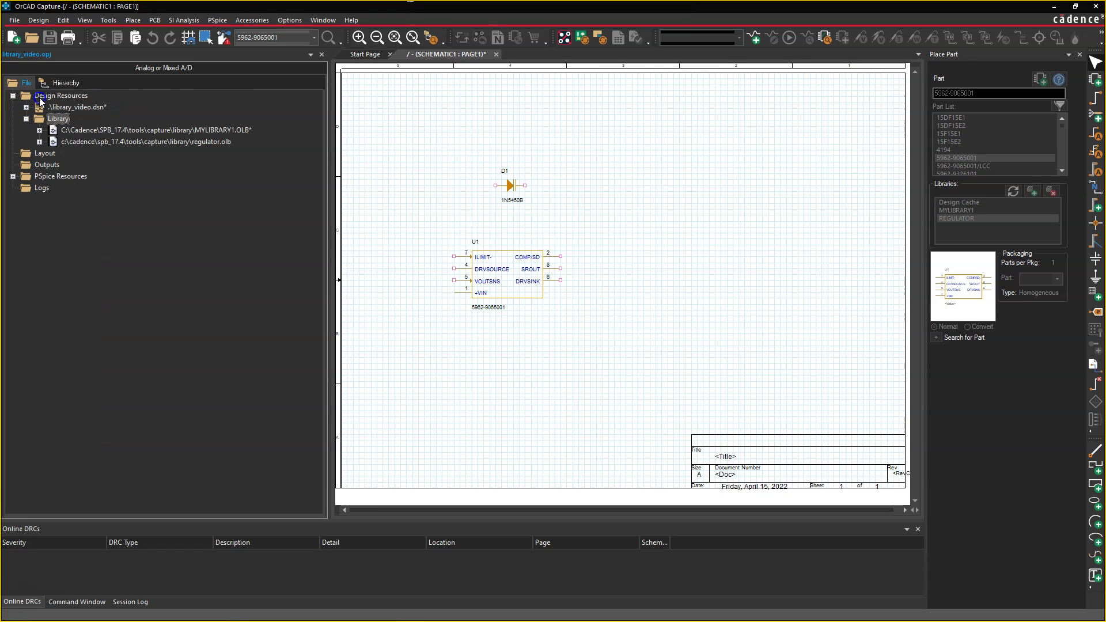
click(39, 143)
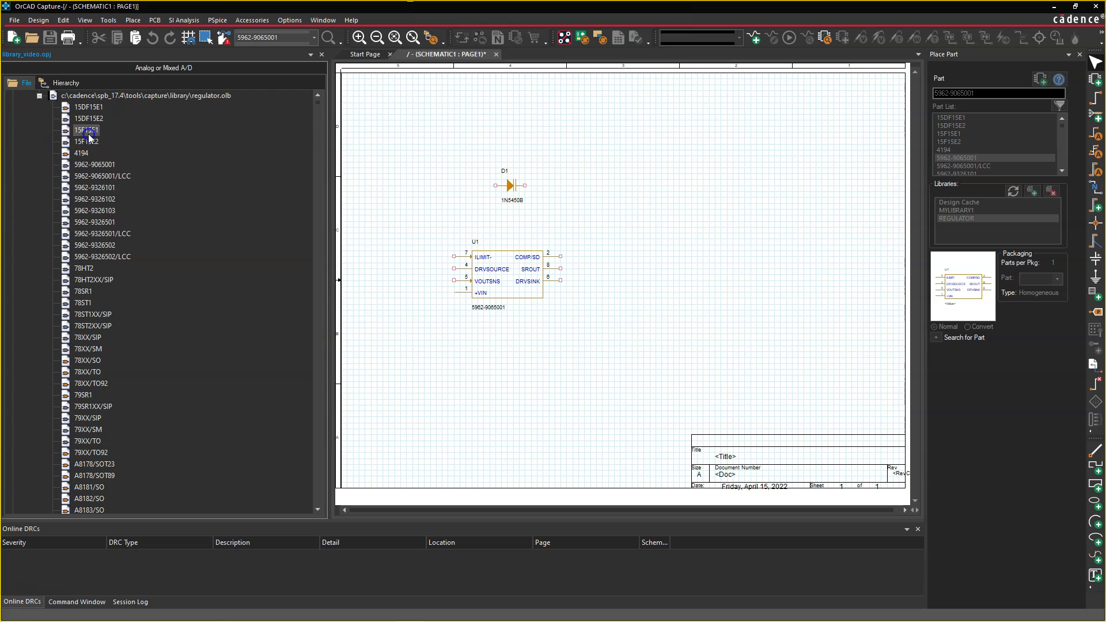
right_click(88, 134)
click(155, 218)
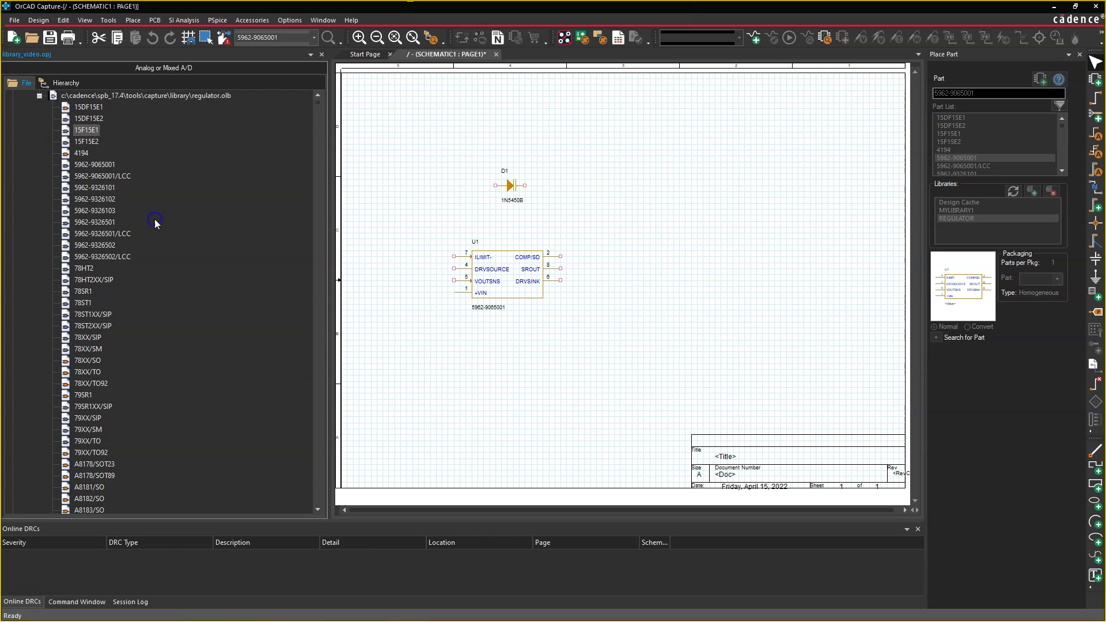
Paste the copied regulator parts (15DF15E1, 15DF15E2, 15F15E1, 15F15E2) into MYLIBRARY1.OLB
scroll(74, 173, up, 2)
click(39, 142)
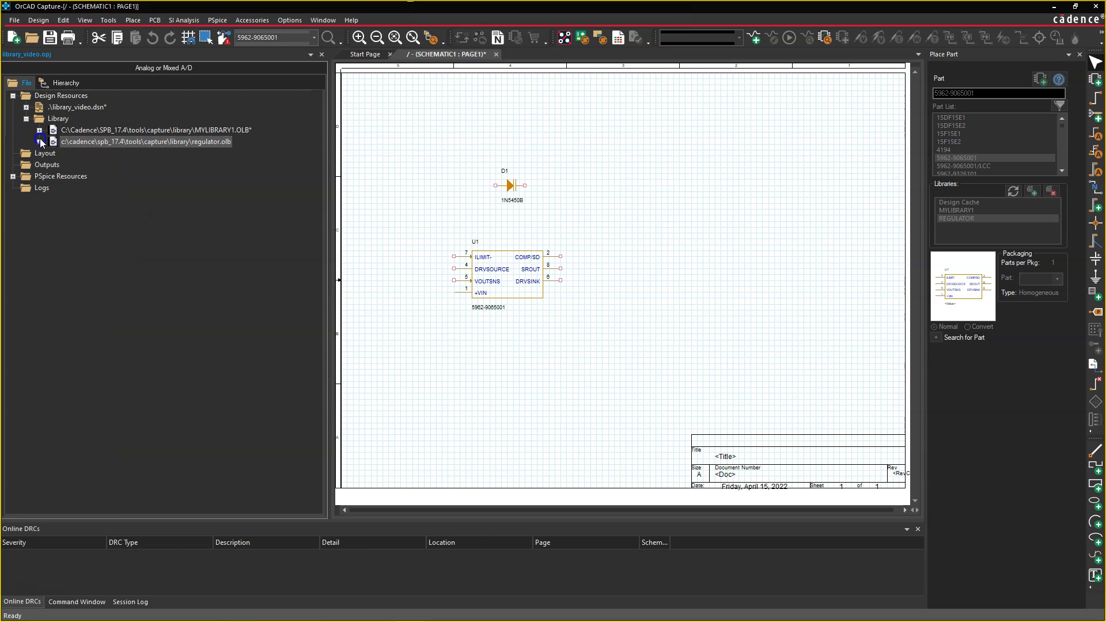
click(39, 130)
right_click(119, 96)
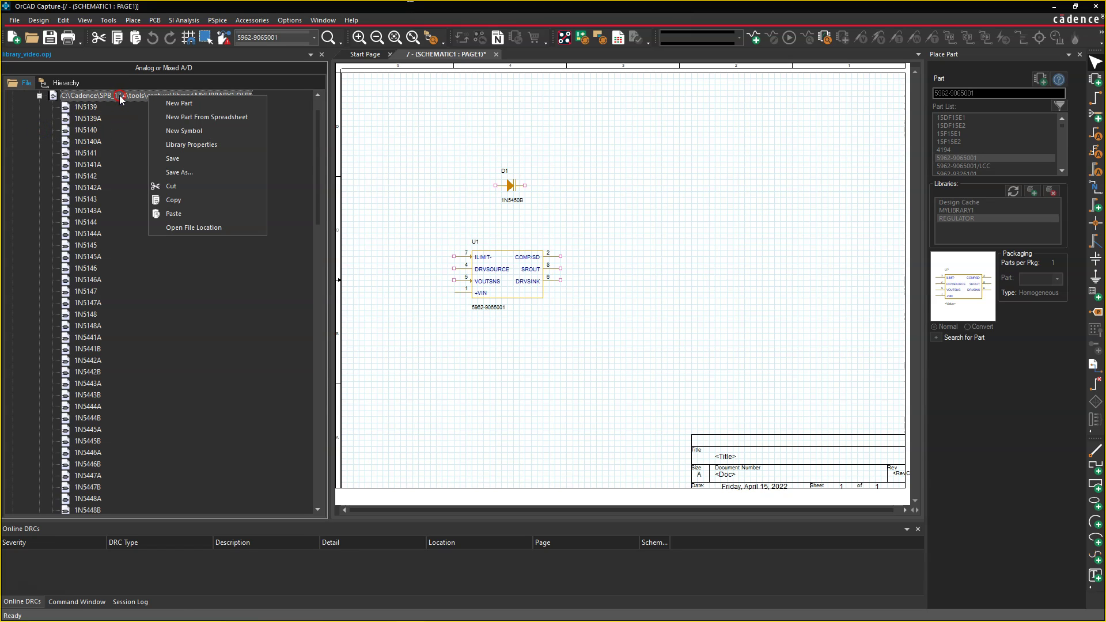
click(182, 213)
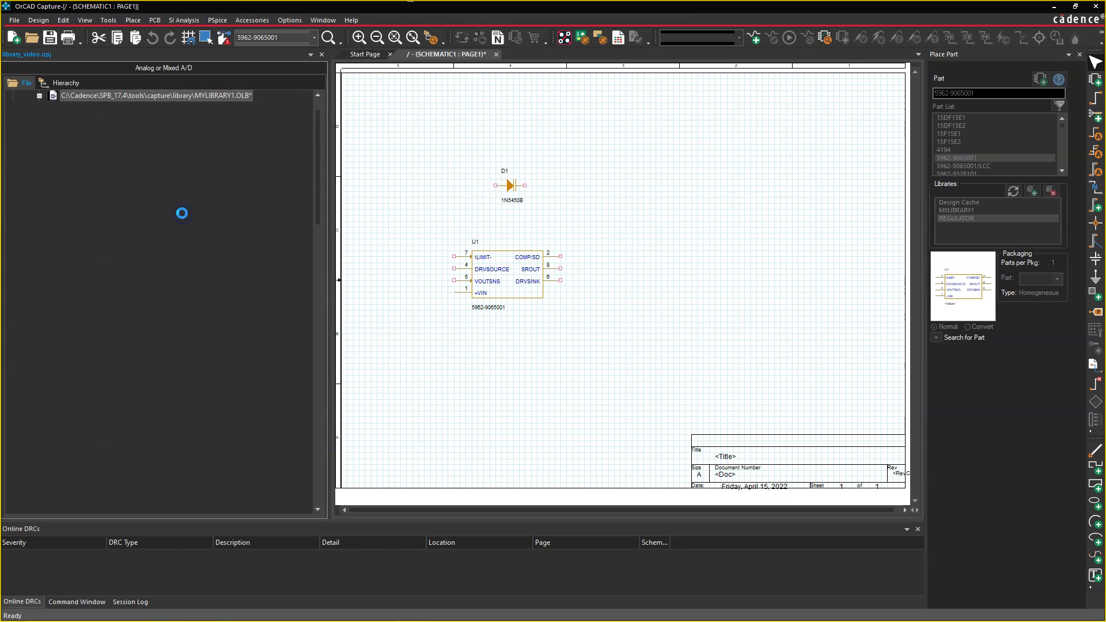
click(39, 96)
Leave regulator.olb unchanged in the project and return to the schematic page
click(183, 142)
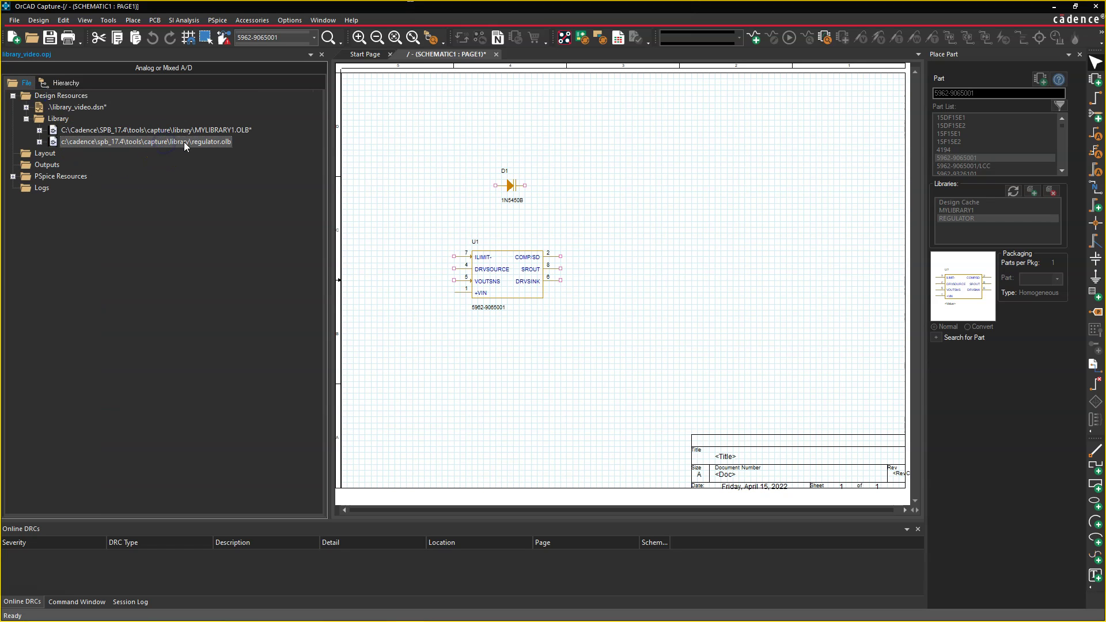
right_click(185, 141)
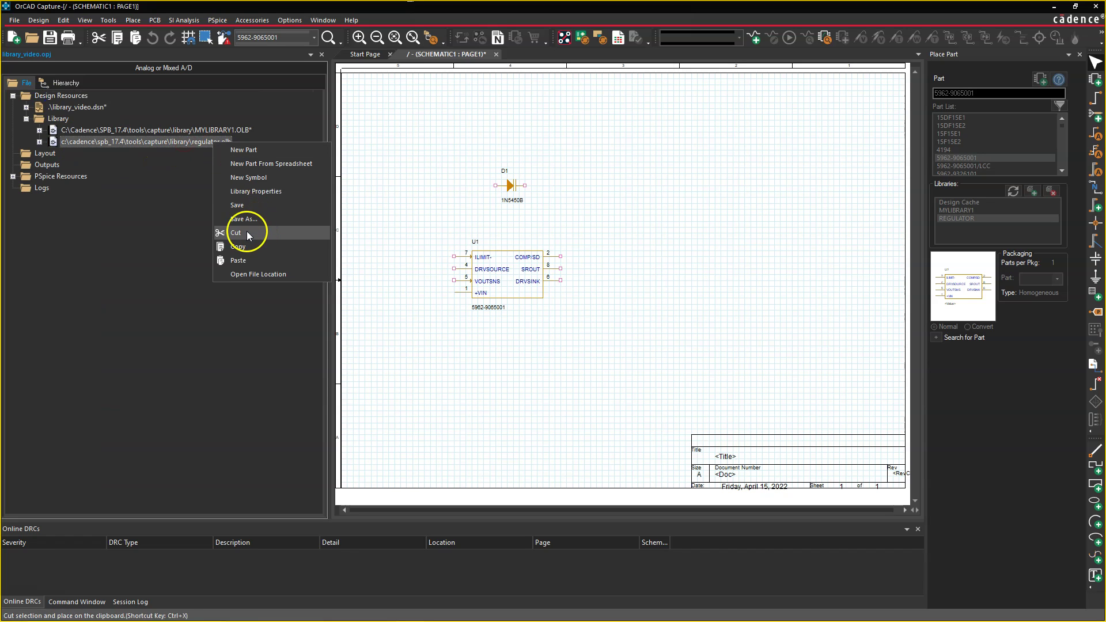
click(178, 130)
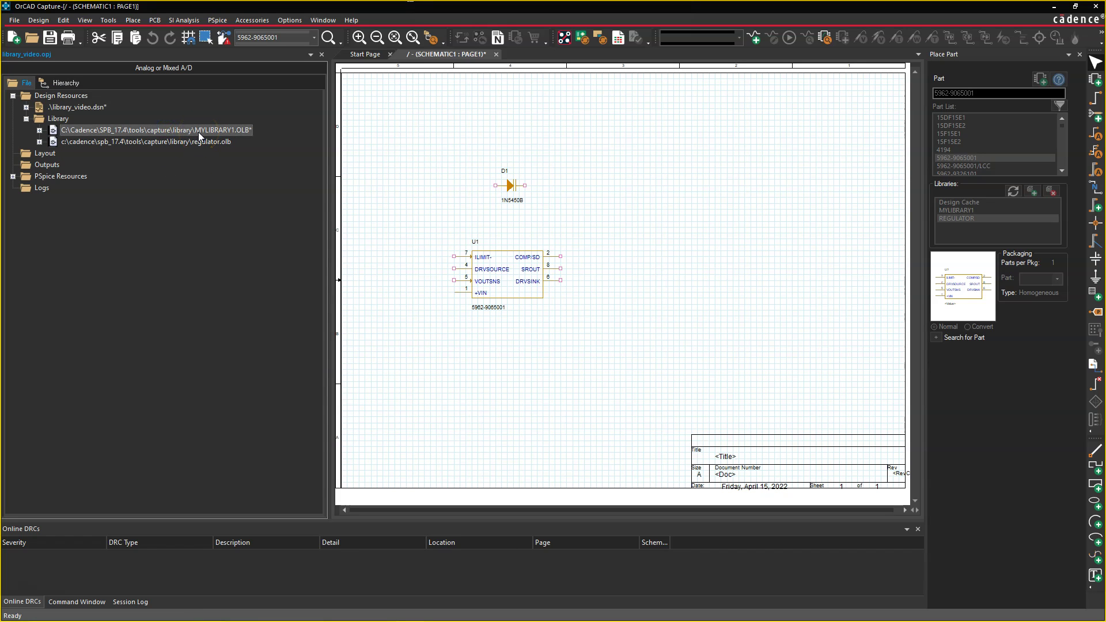
click(904, 156)
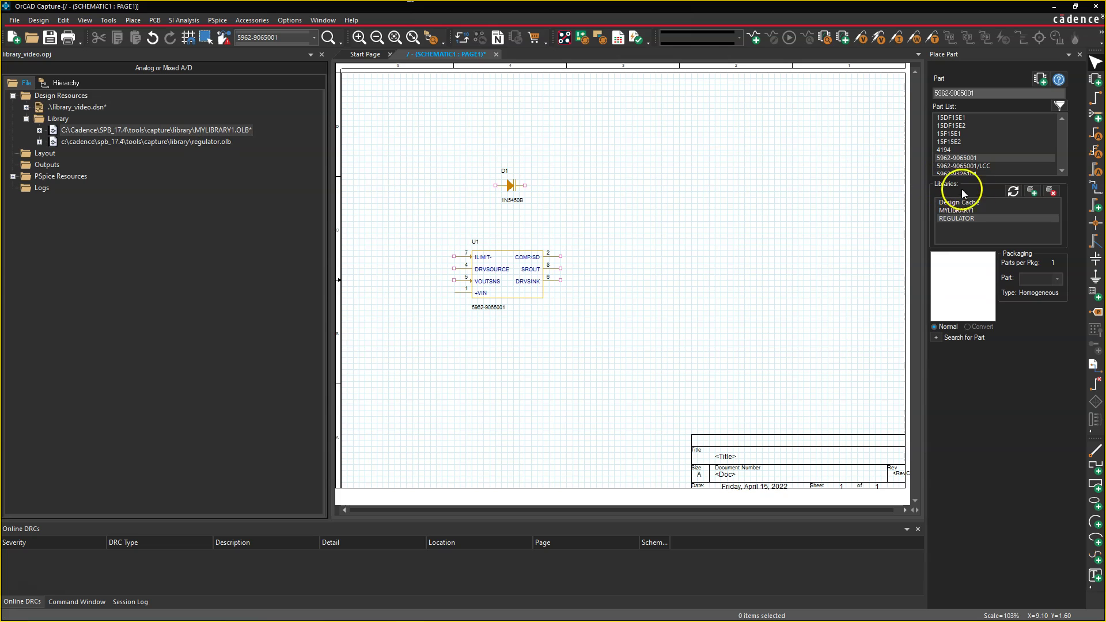
Refresh the part libraries, confirm the prompt with Yes, and save the design
click(1012, 192)
click(541, 339)
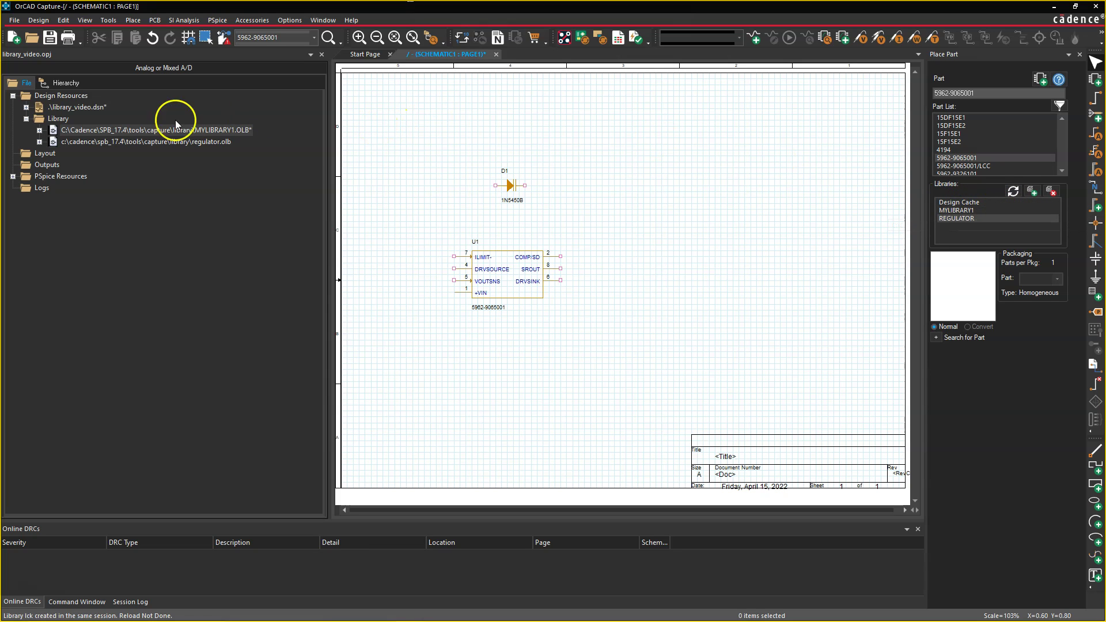
click(49, 38)
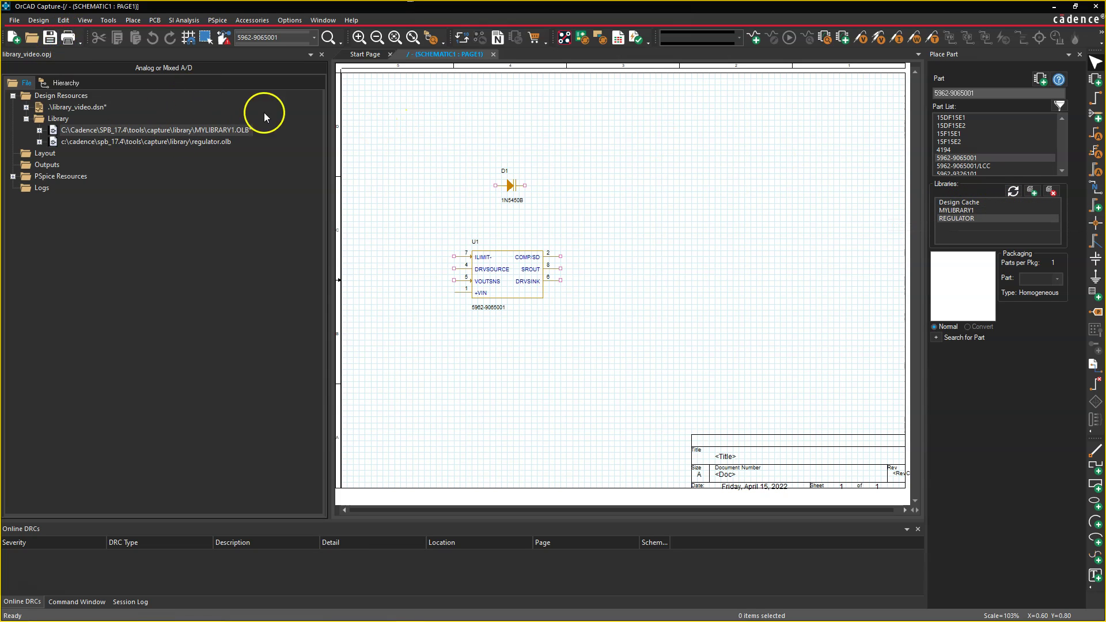